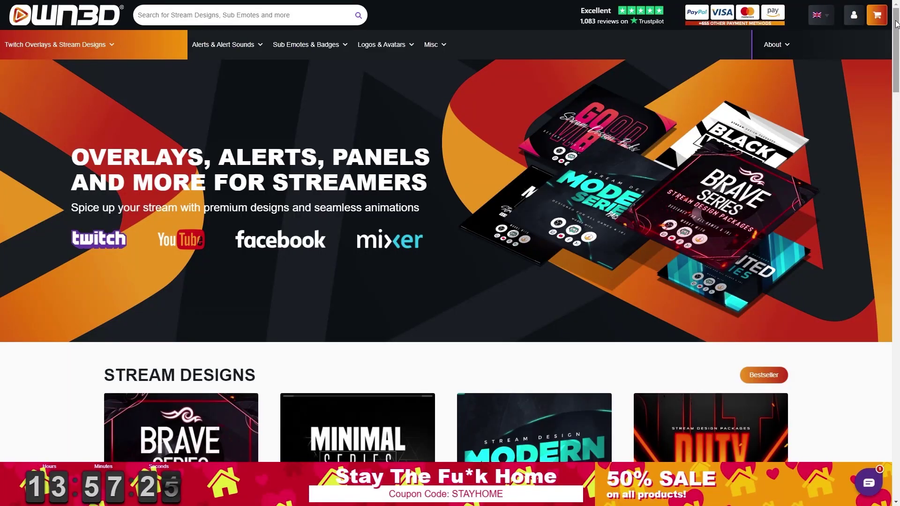
Step: Scroll the OWN3D homepage past Stream Designs and Subscriber Emotes down to the Interactive Showcase
{"action": "left_click_drag", "start_coordinate": [896, 24], "coordinate": [896, 78]}
{"action": "scroll", "coordinate": [897, 78], "scroll_direction": "down", "scroll_amount": 3}
{"action": "scroll", "coordinate": [897, 77], "scroll_direction": "down", "scroll_amount": 3}
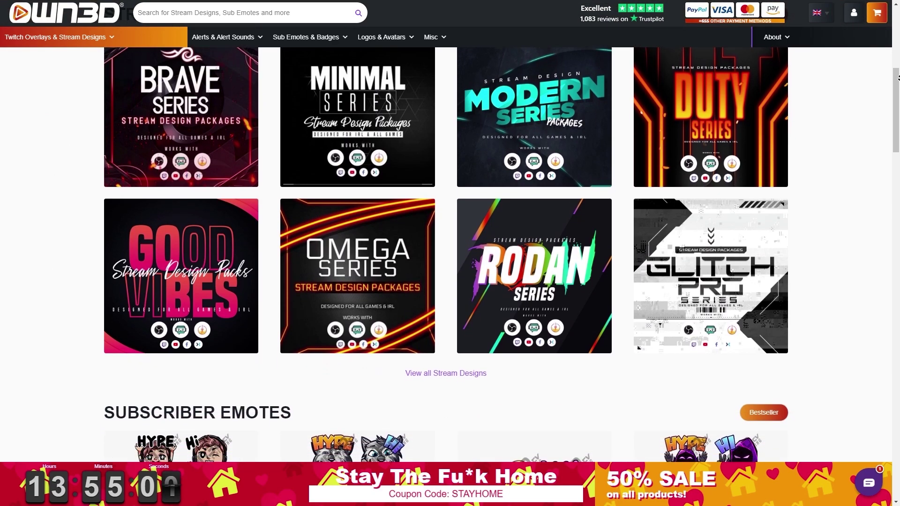
{"action": "scroll", "coordinate": [897, 78], "scroll_direction": "down", "scroll_amount": 2}
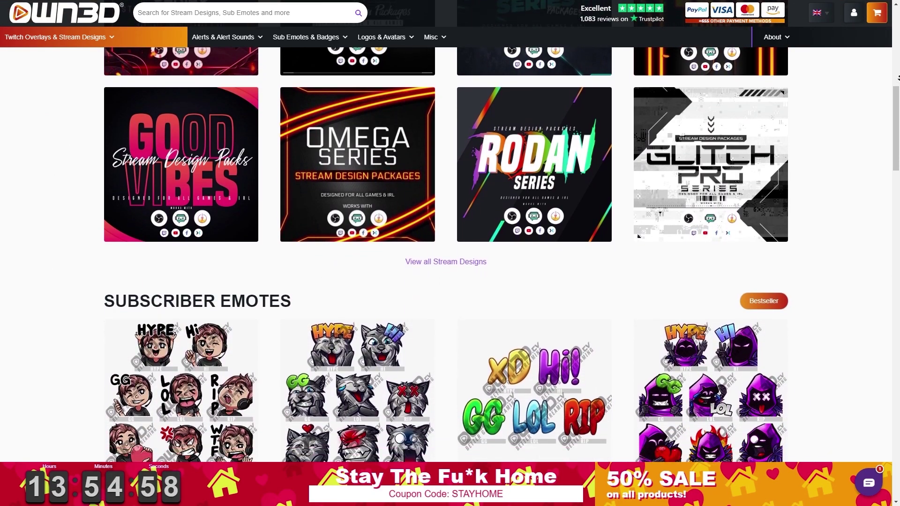
{"action": "scroll", "coordinate": [897, 78], "scroll_direction": "down", "scroll_amount": 2}
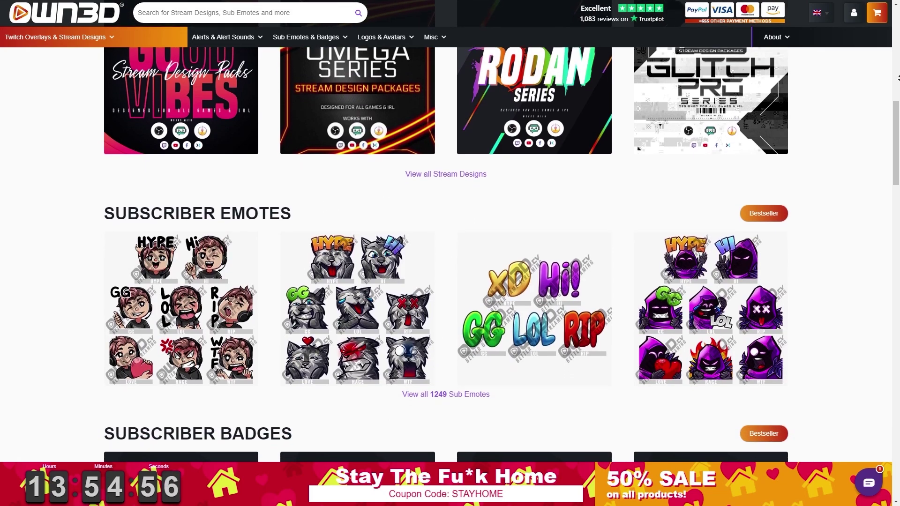
{"action": "scroll", "coordinate": [897, 77], "scroll_direction": "down", "scroll_amount": 5}
{"action": "scroll", "coordinate": [896, 78], "scroll_direction": "down", "scroll_amount": 2}
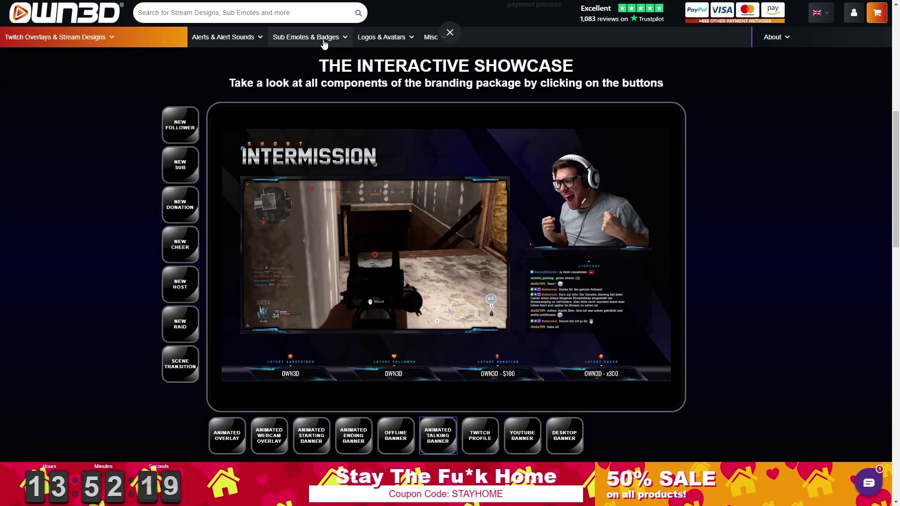
Step: In Emote Maker, customise an Adult Male character's hair, headset and eyebrows, then generate its emote set
{"action": "mouse_move", "coordinate": [323, 42]}
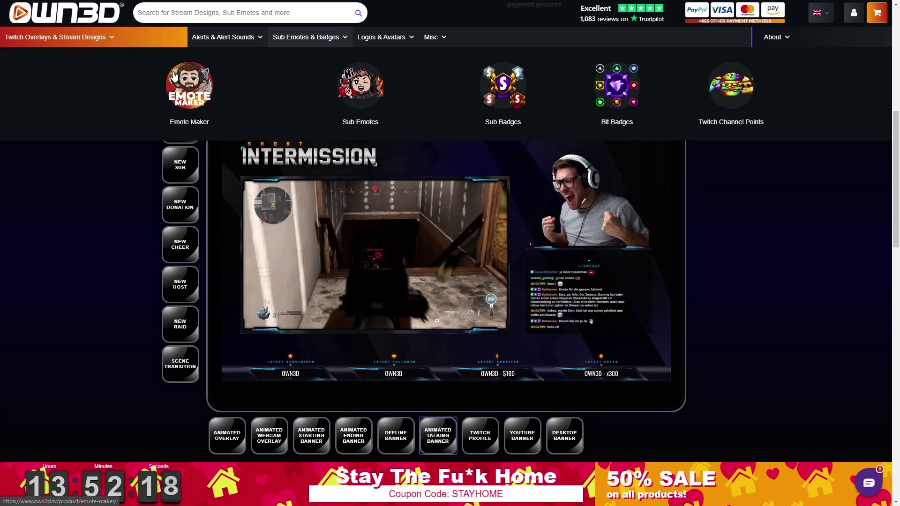
{"action": "left_click", "coordinate": [185, 85]}
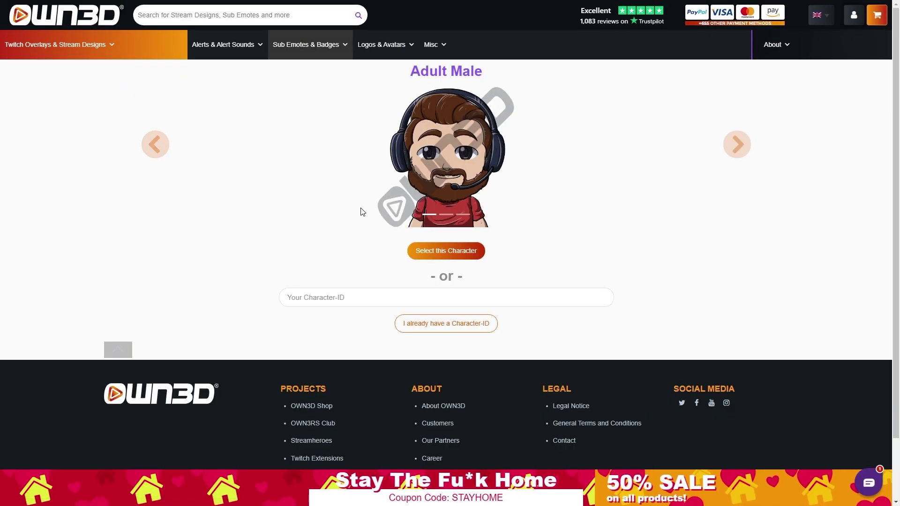
{"action": "left_click", "coordinate": [445, 255]}
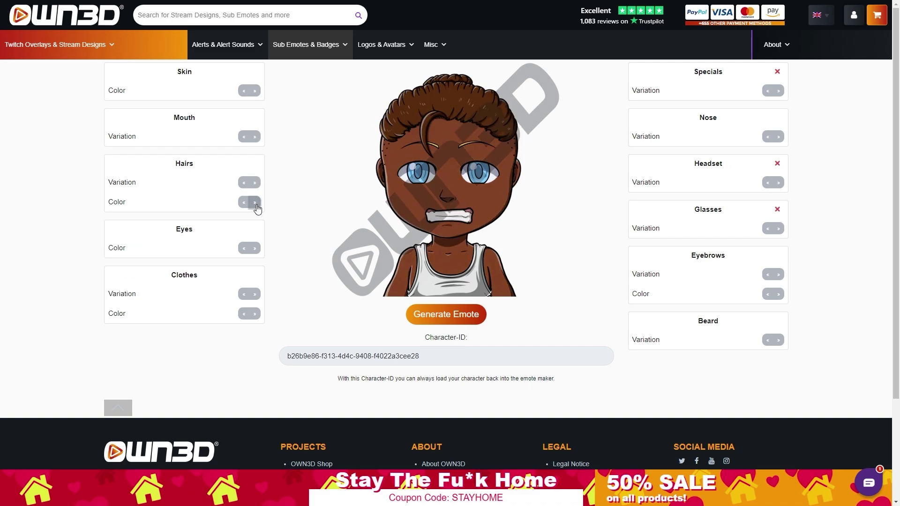
{"action": "left_click", "coordinate": [254, 313]}
{"action": "left_click", "coordinate": [777, 137]}
{"action": "left_click", "coordinate": [778, 182]}
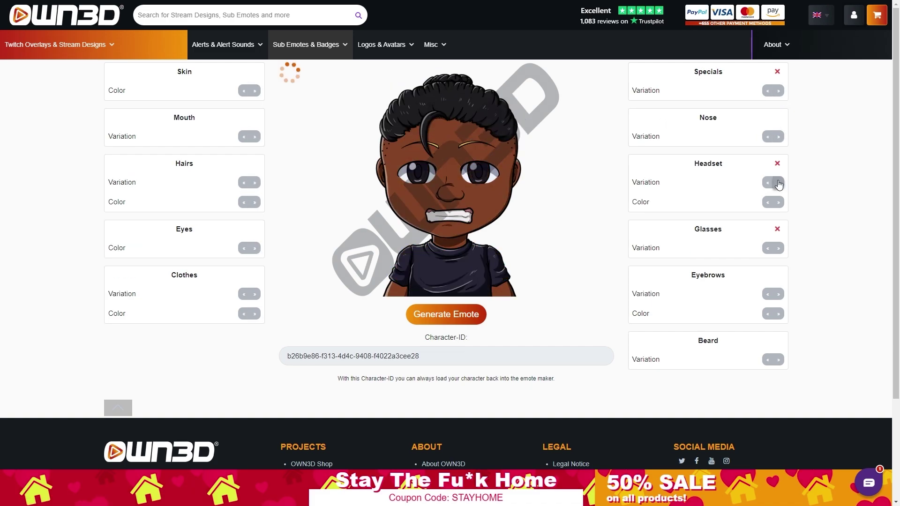
{"action": "left_click", "coordinate": [778, 294]}
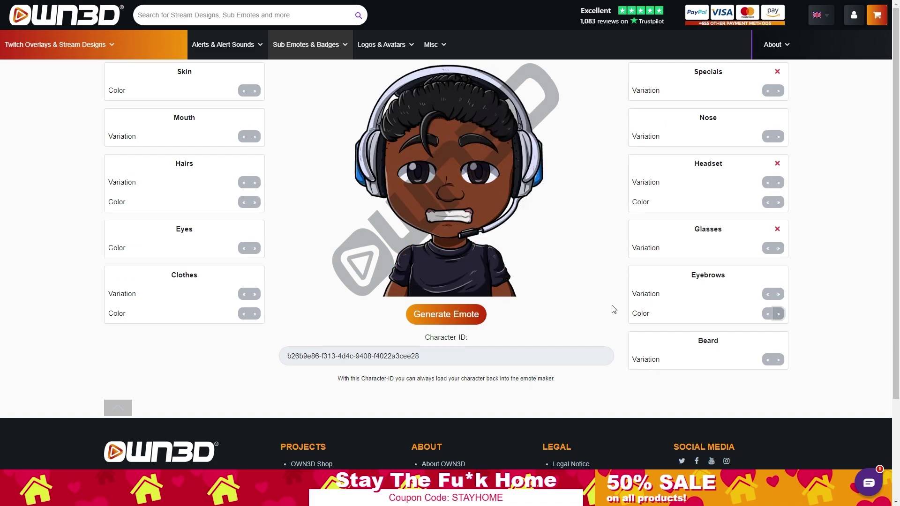
{"action": "left_click", "coordinate": [453, 315]}
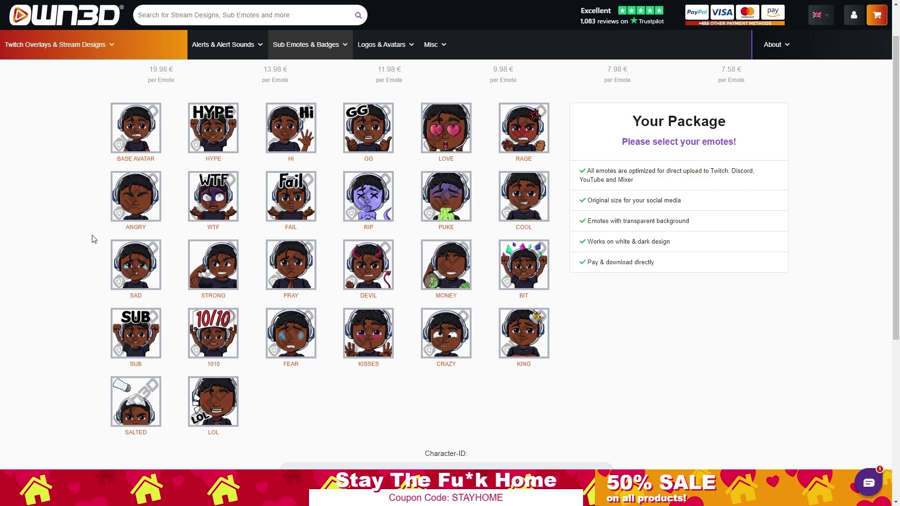
Step: Scroll to the Character-ID field and focus it, dismissing its context menu unused
{"action": "scroll", "coordinate": [93, 239], "scroll_direction": "down", "scroll_amount": 2}
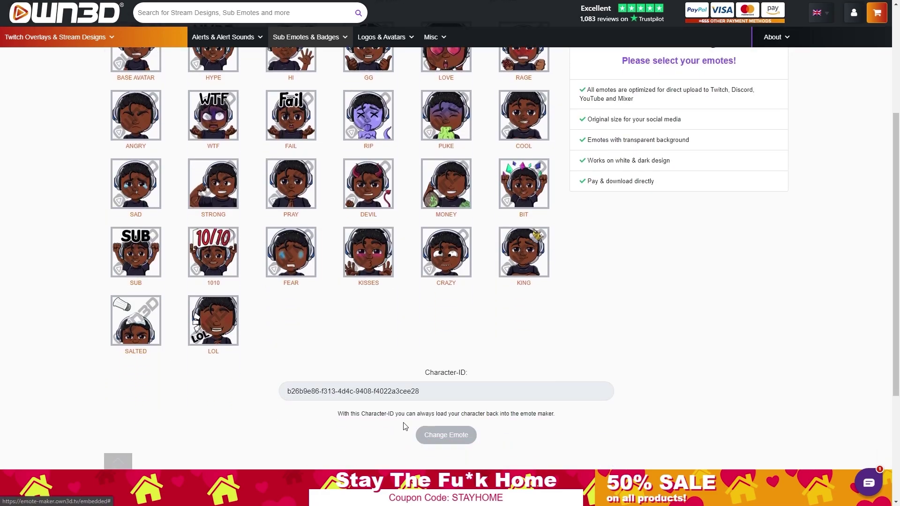
{"action": "left_click", "coordinate": [416, 394]}
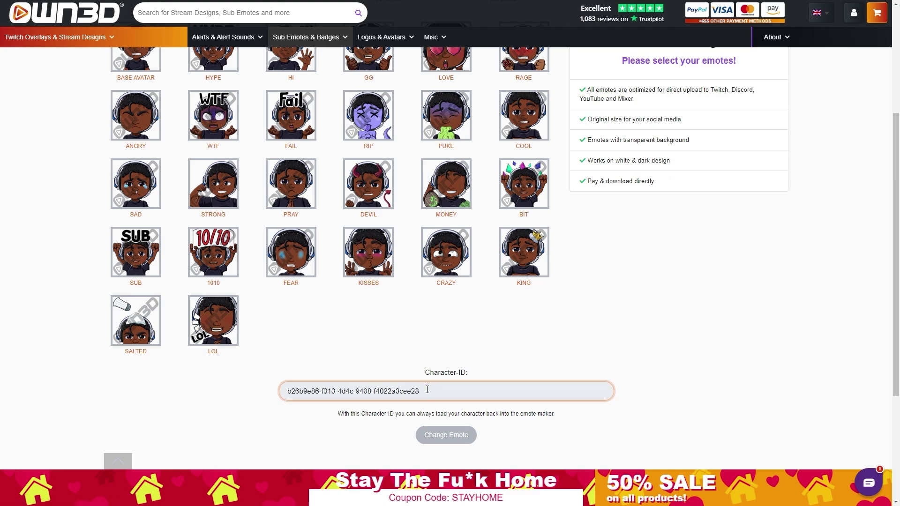
{"action": "right_click", "coordinate": [400, 395]}
{"action": "left_click", "coordinate": [346, 392]}
Step: Select the whole Character-ID text for copying
{"action": "left_click_drag", "start_coordinate": [372, 385], "coordinate": [243, 389]}
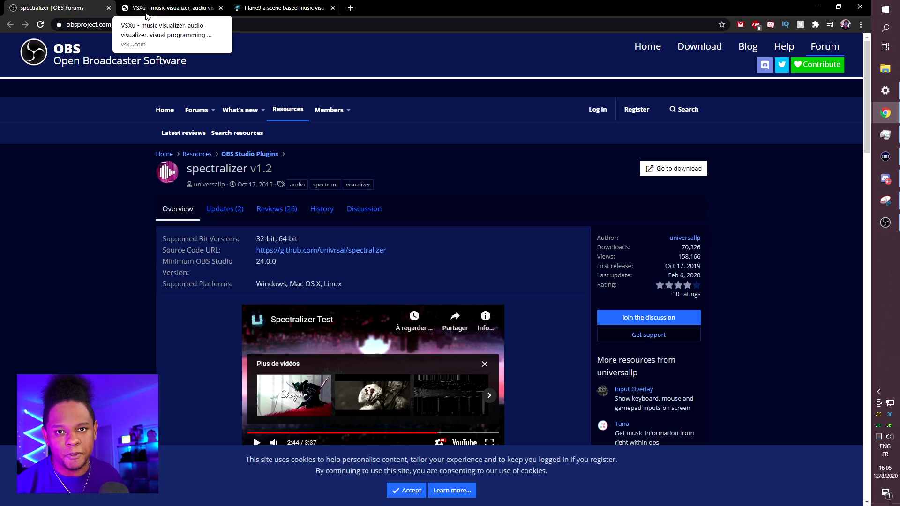
Step: Look over the VSXu site, then save the Plane9 installer to the user folder
{"action": "left_click", "coordinate": [146, 12]}
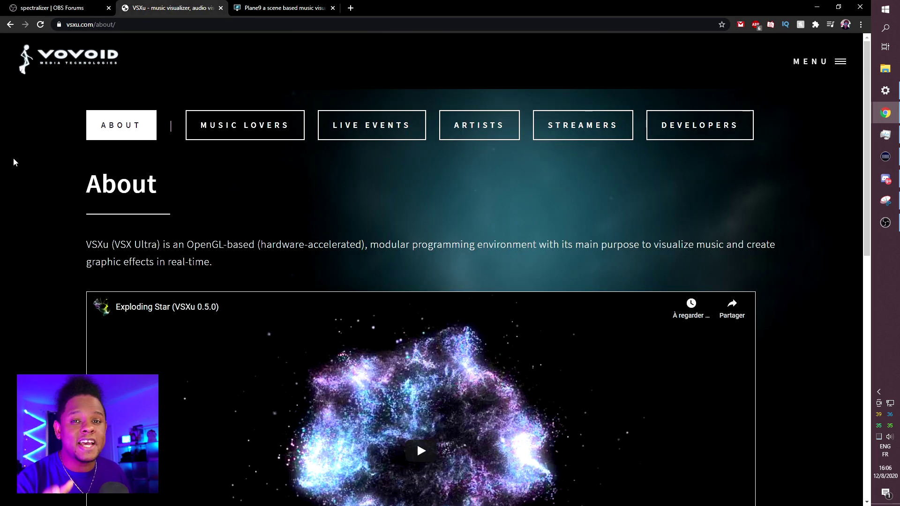
{"action": "scroll", "coordinate": [86, 190], "scroll_direction": "down", "scroll_amount": 10}
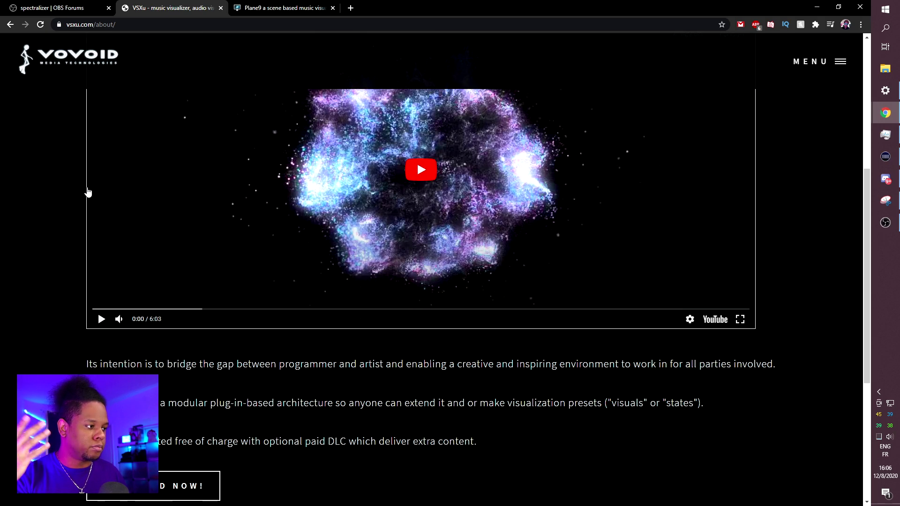
{"action": "scroll", "coordinate": [111, 253], "scroll_direction": "up", "scroll_amount": 10}
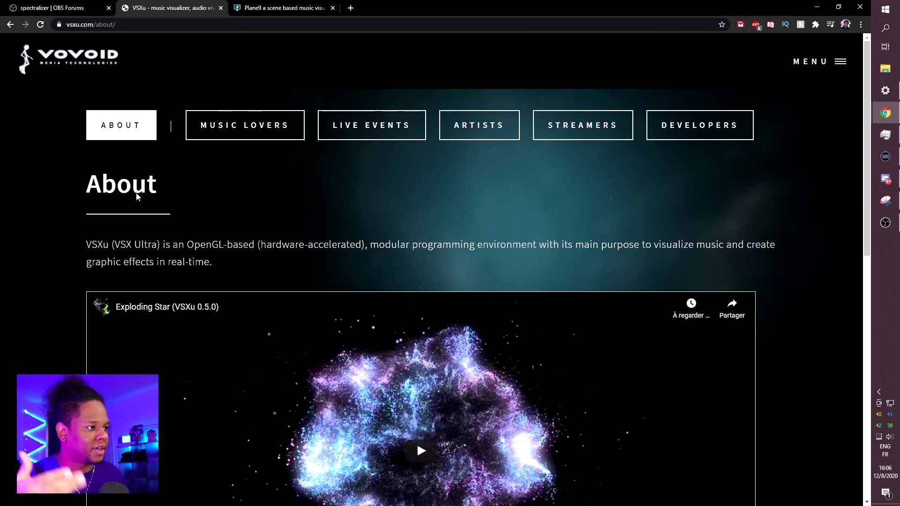
{"action": "left_click", "coordinate": [262, 9]}
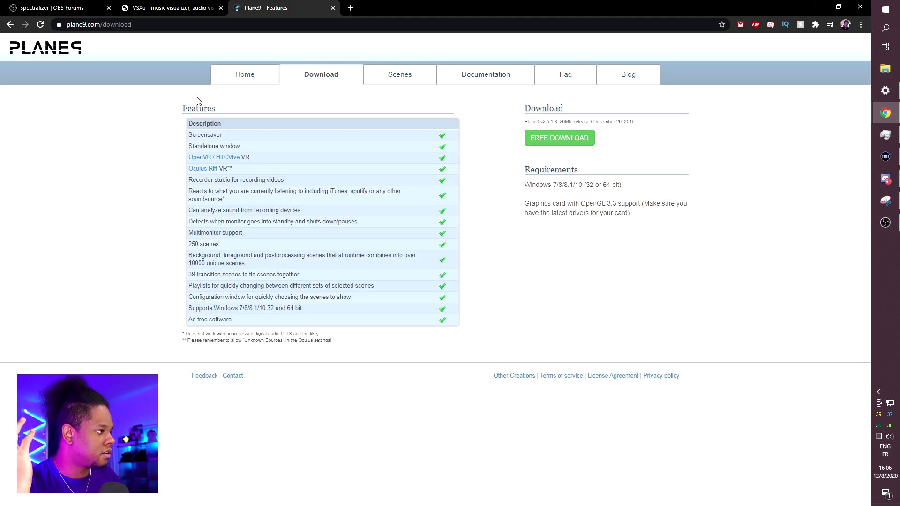
{"action": "scroll", "coordinate": [89, 202], "scroll_direction": "up", "scroll_amount": 5}
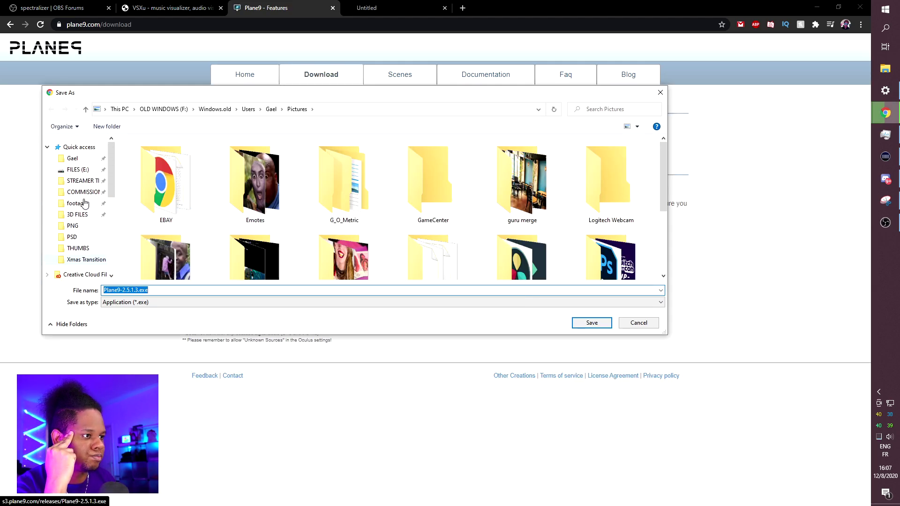
{"action": "left_click", "coordinate": [86, 161]}
{"action": "key", "text": "Return"}
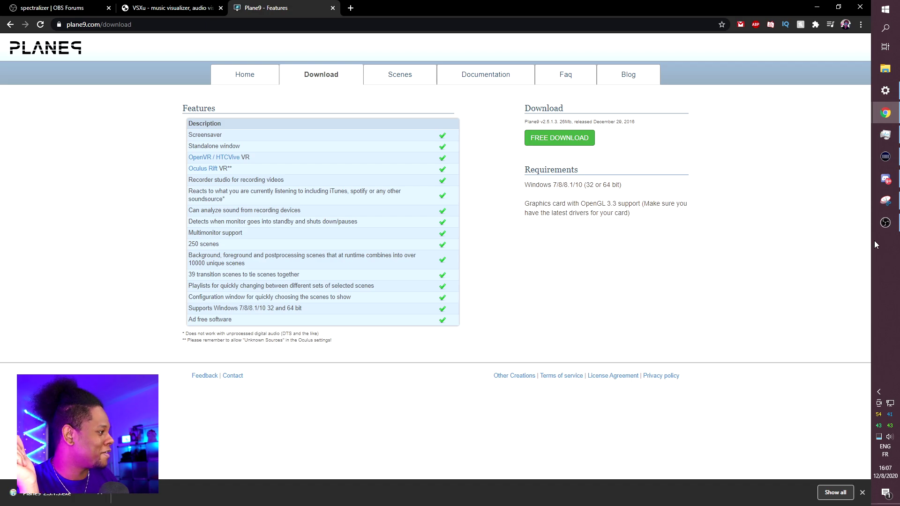
Step: Install Plane9 to E:\PROGRAMS\Plane9\ with the licence accepted and not as default screensaver
{"action": "left_click", "coordinate": [67, 496]}
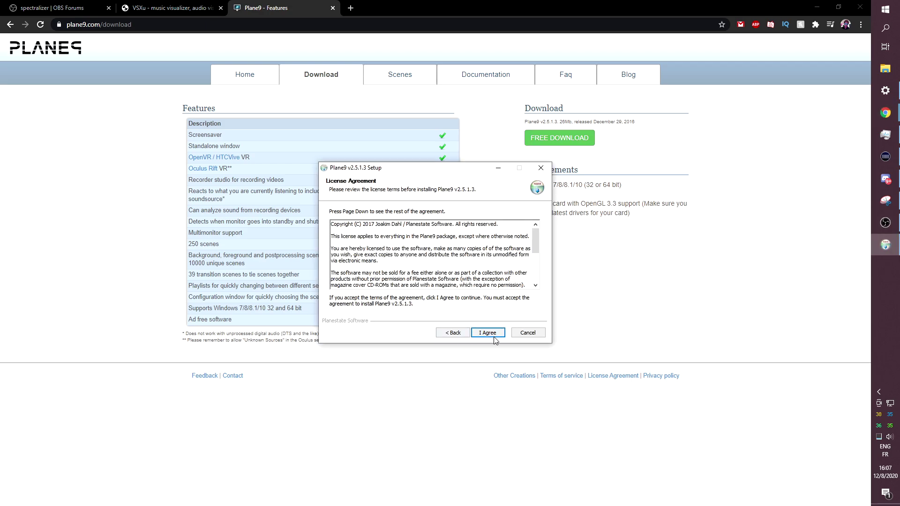
{"action": "left_click", "coordinate": [483, 333]}
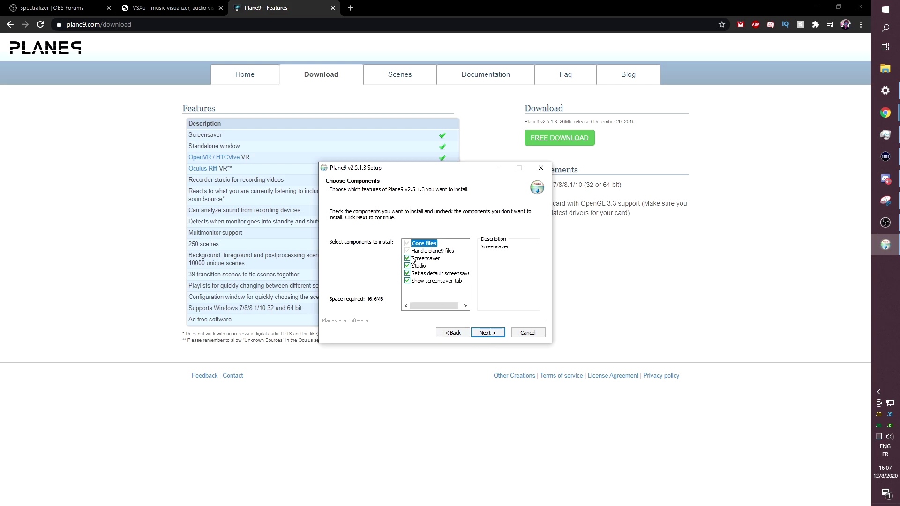
{"action": "left_click", "coordinate": [407, 274]}
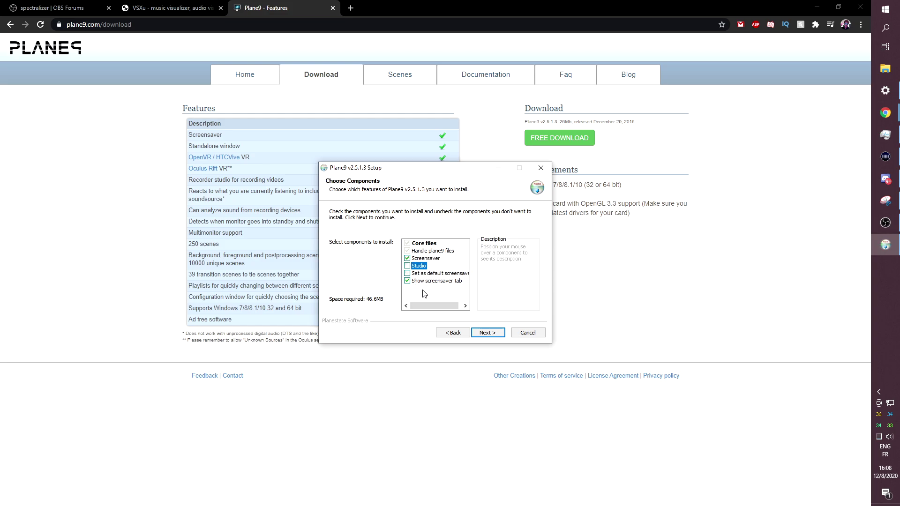
{"action": "left_click", "coordinate": [493, 333]}
{"action": "left_click", "coordinate": [510, 277]}
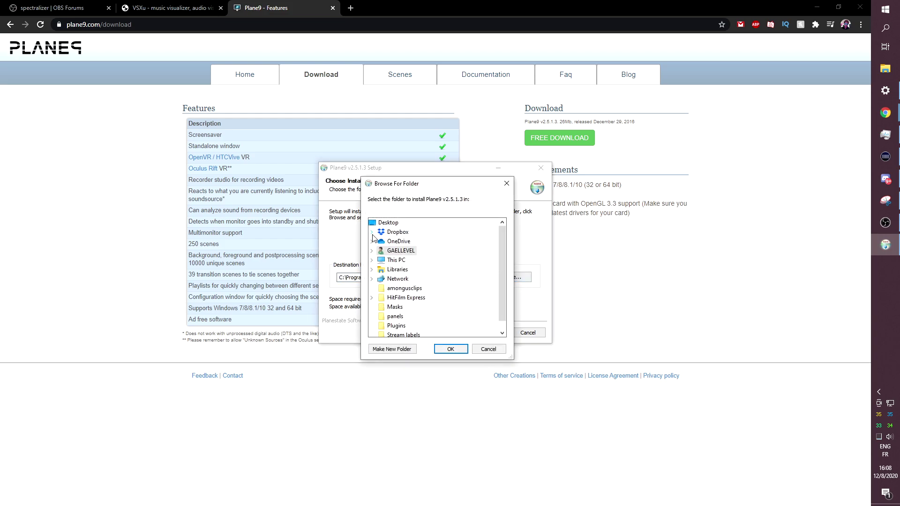
{"action": "left_click", "coordinate": [450, 349]}
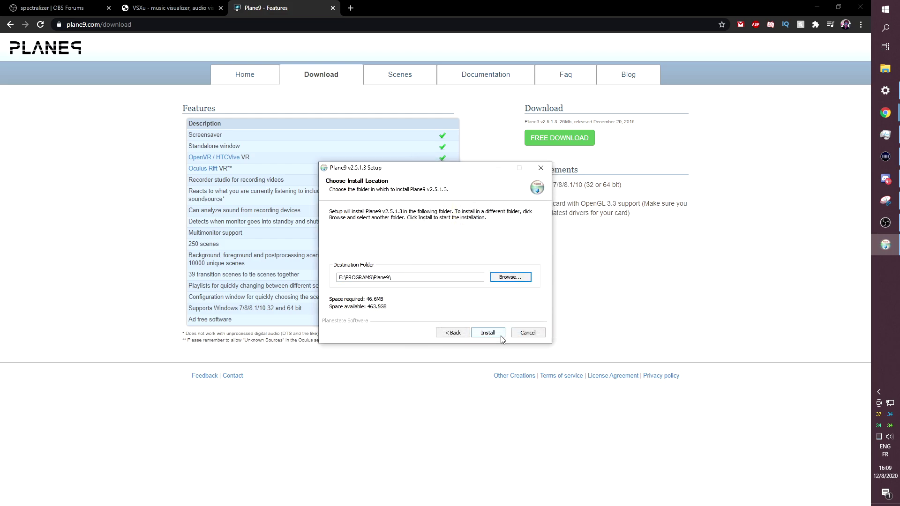
{"action": "left_click", "coordinate": [487, 332]}
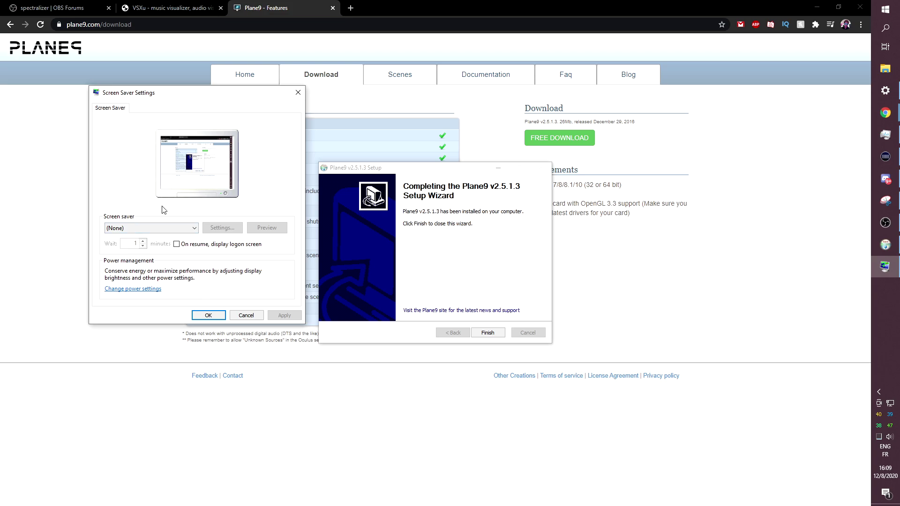
Step: Close the setup wizard, launch Plane9 Windowed, then open the Plane9 scene configuration
{"action": "left_click", "coordinate": [487, 333]}
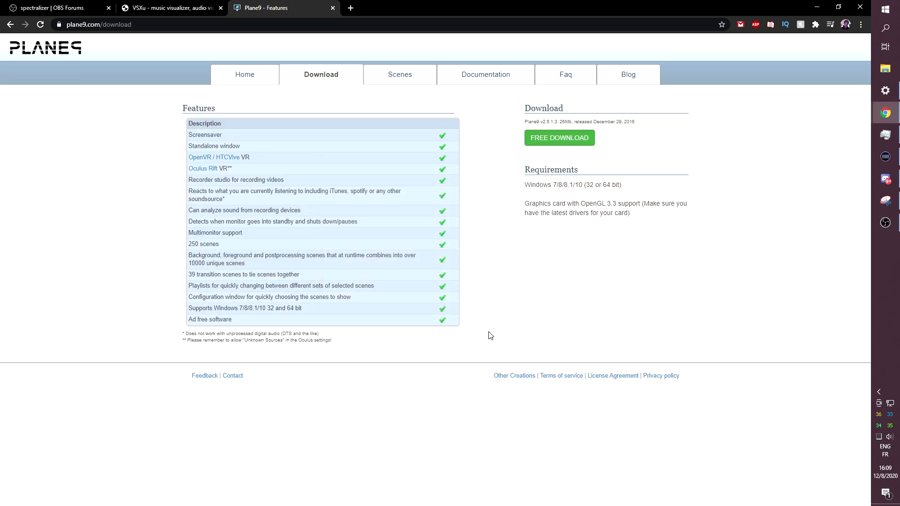
{"action": "left_click", "coordinate": [885, 9]}
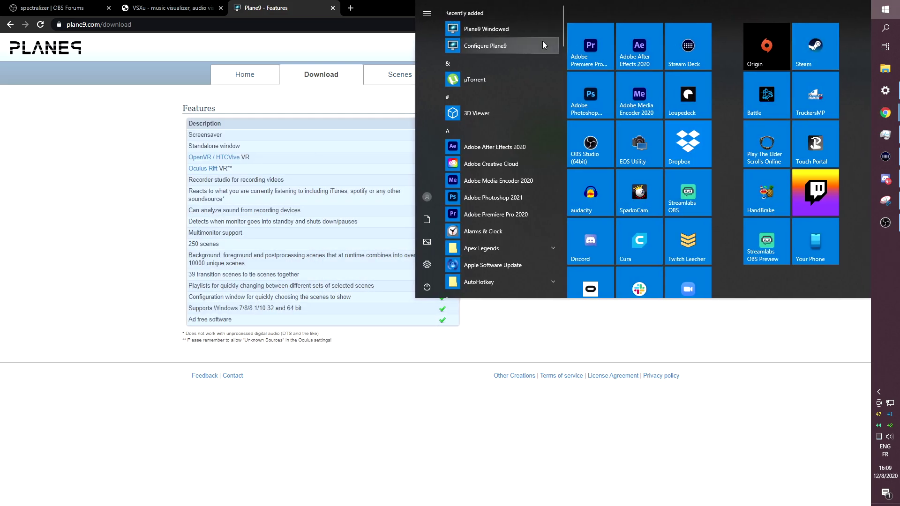
{"action": "left_click", "coordinate": [482, 29]}
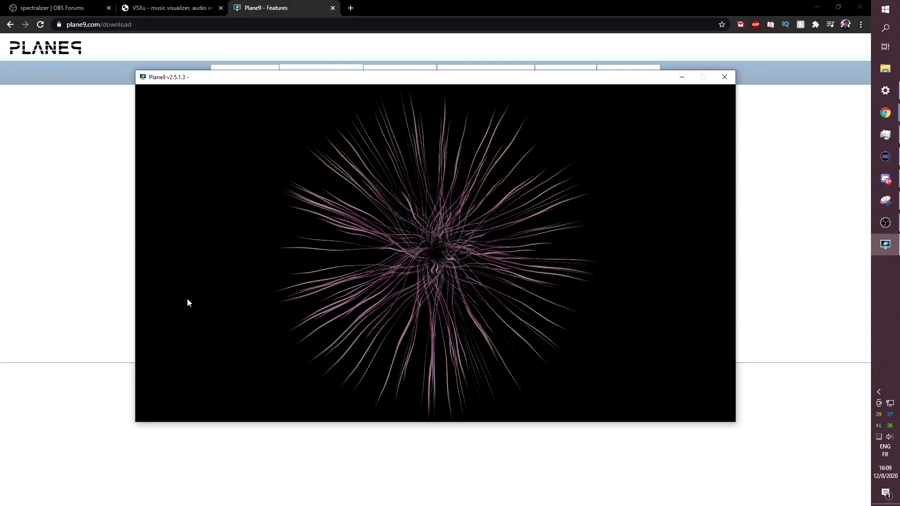
{"action": "key", "text": "super"}
{"action": "left_click", "coordinate": [471, 44]}
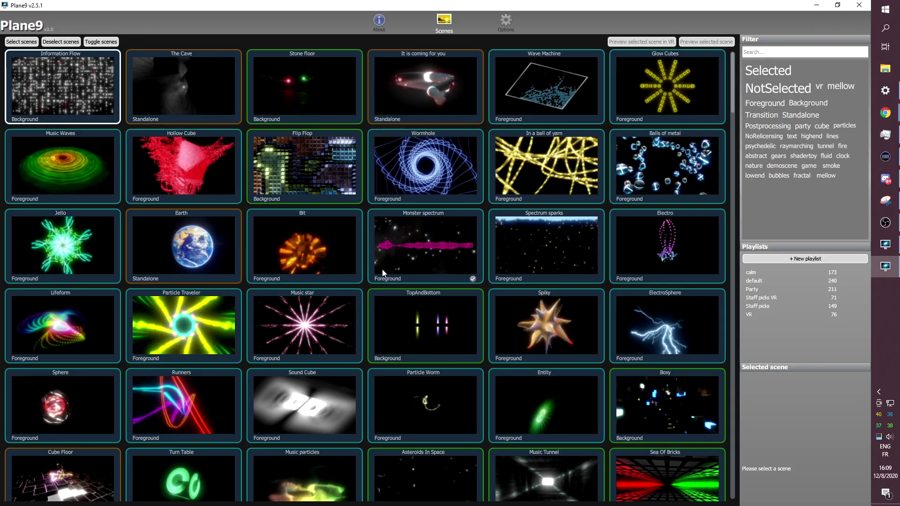
Step: Browse the playlists, view the calm playlist, and create a new empty playlist
{"action": "scroll", "coordinate": [224, 207], "scroll_direction": "down", "scroll_amount": 8}
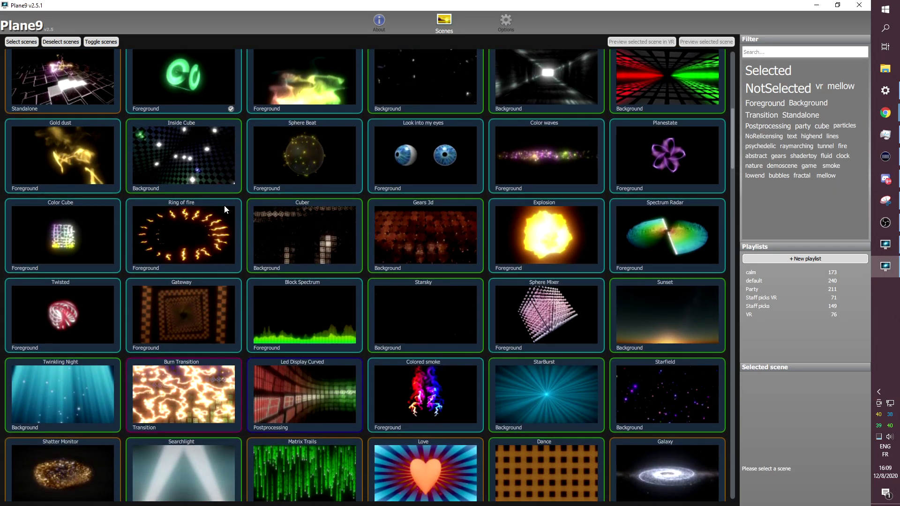
{"action": "scroll", "coordinate": [224, 205], "scroll_direction": "down", "scroll_amount": 6}
{"action": "left_click", "coordinate": [790, 272]}
{"action": "left_click", "coordinate": [789, 259]}
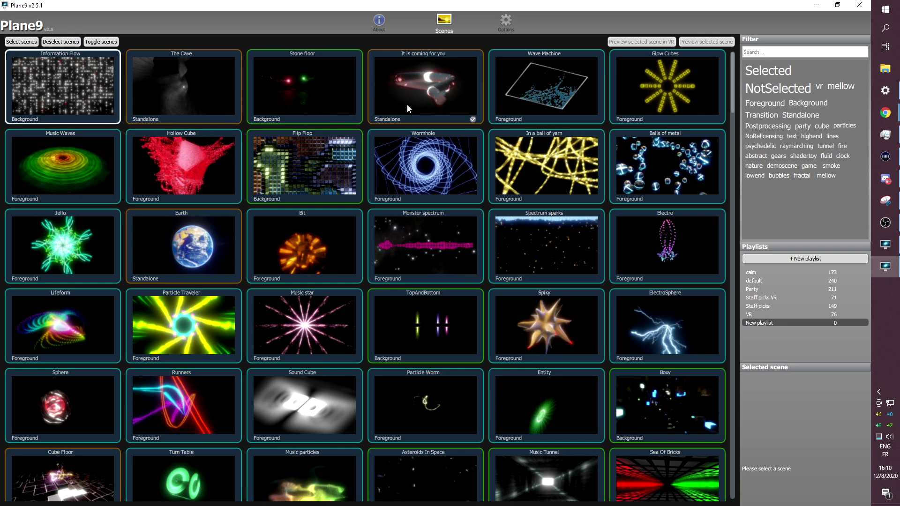
Step: Find the Block Spectrum scene and add it to the new playlist
{"action": "scroll", "coordinate": [434, 204], "scroll_direction": "down", "scroll_amount": 20}
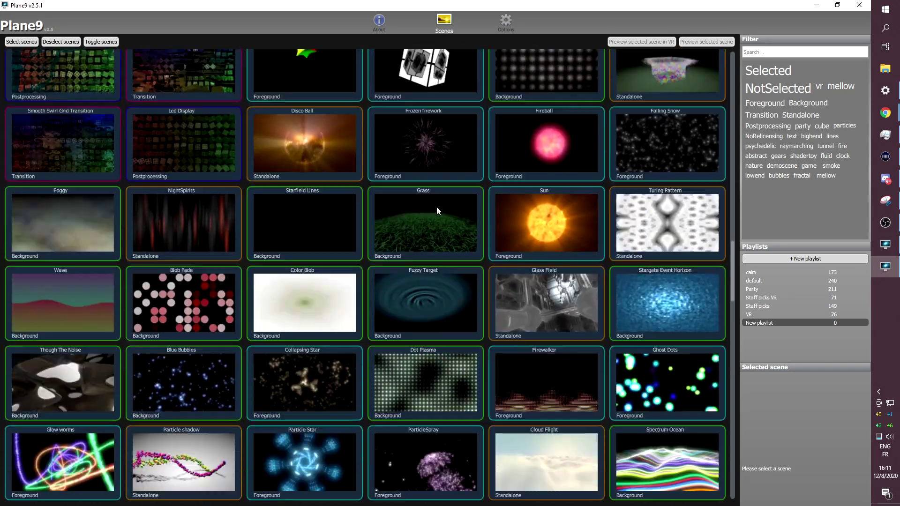
{"action": "scroll", "coordinate": [437, 210], "scroll_direction": "down", "scroll_amount": 15}
{"action": "scroll", "coordinate": [436, 210], "scroll_direction": "up", "scroll_amount": 4}
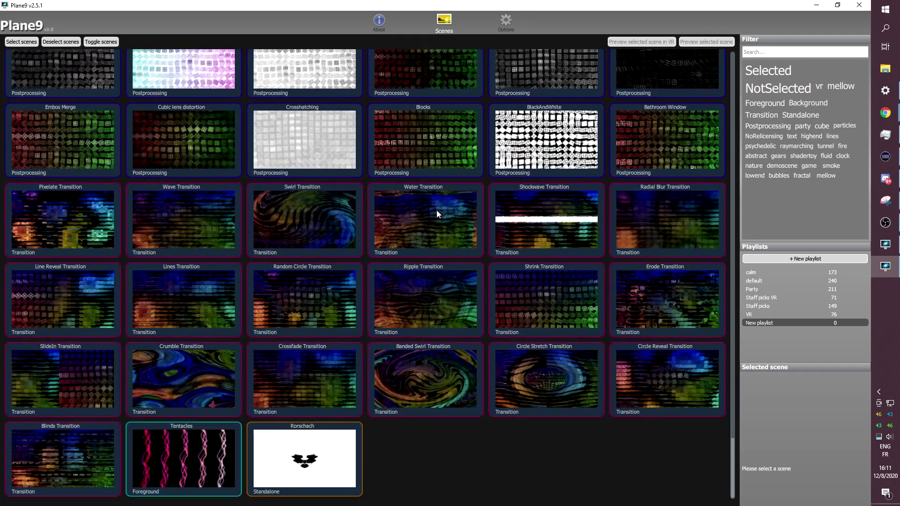
{"action": "scroll", "coordinate": [433, 210], "scroll_direction": "up", "scroll_amount": 20}
{"action": "left_click", "coordinate": [754, 280]}
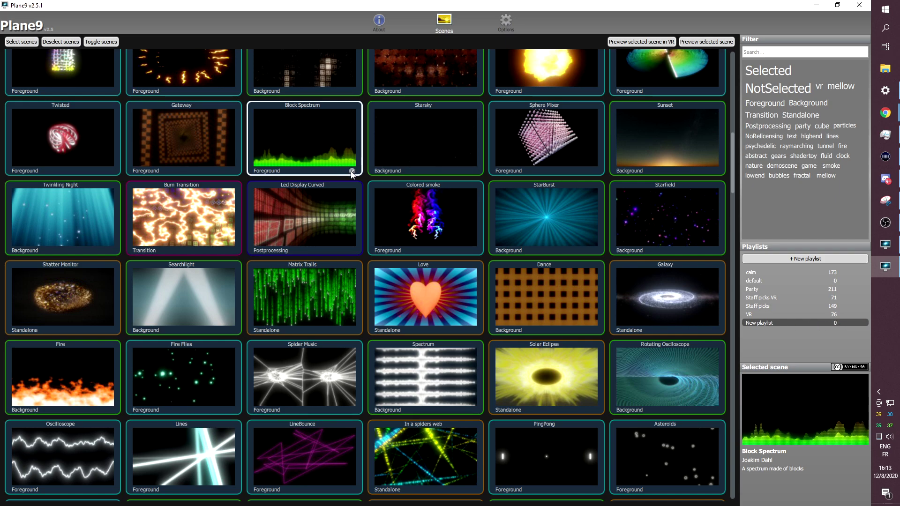
{"action": "left_click", "coordinate": [352, 171]}
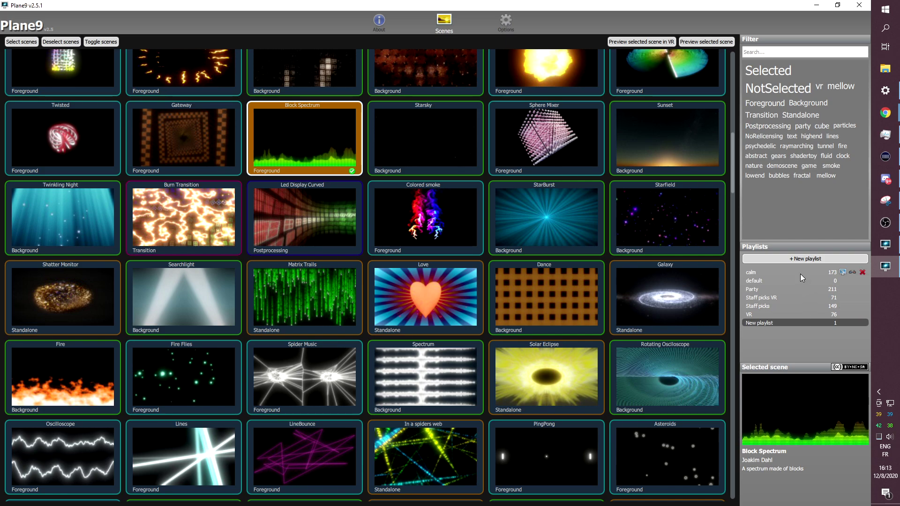
Step: Preview the new playlist, play a track in Groove Music, move Plane9 up and seek to 1:16
{"action": "left_click", "coordinate": [842, 323]}
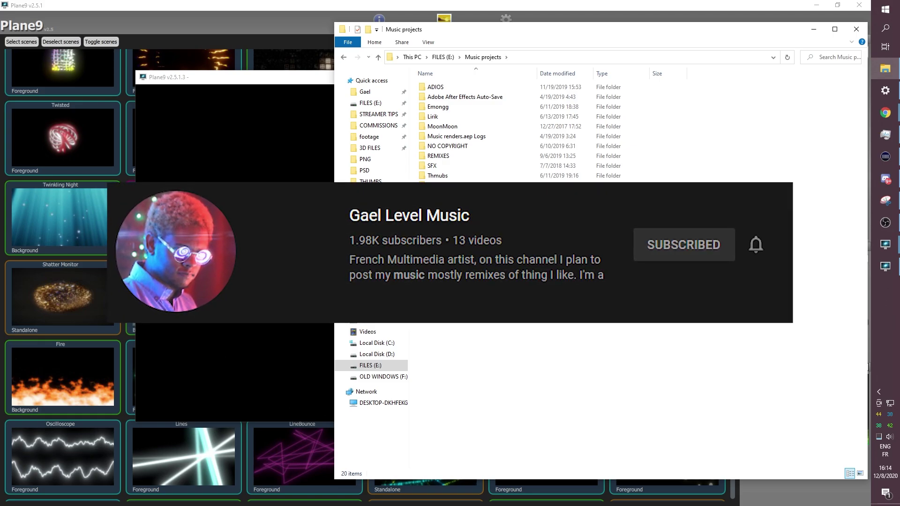
{"action": "double_click", "coordinate": [455, 218]}
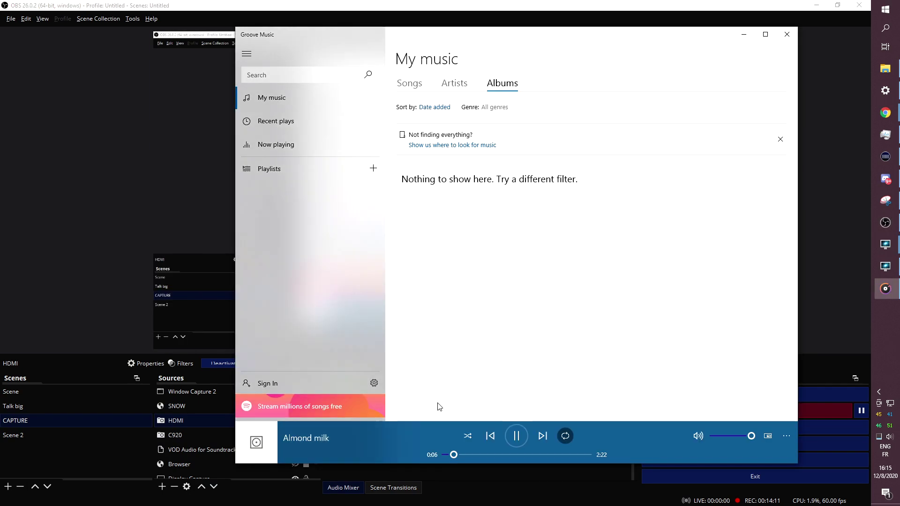
{"action": "left_click", "coordinate": [816, 6]}
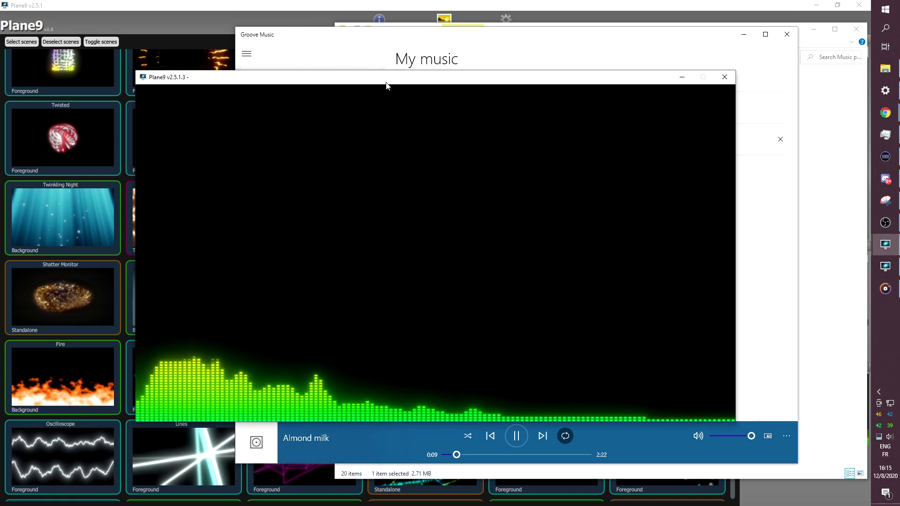
{"action": "left_click_drag", "start_coordinate": [375, 81], "coordinate": [304, 16]}
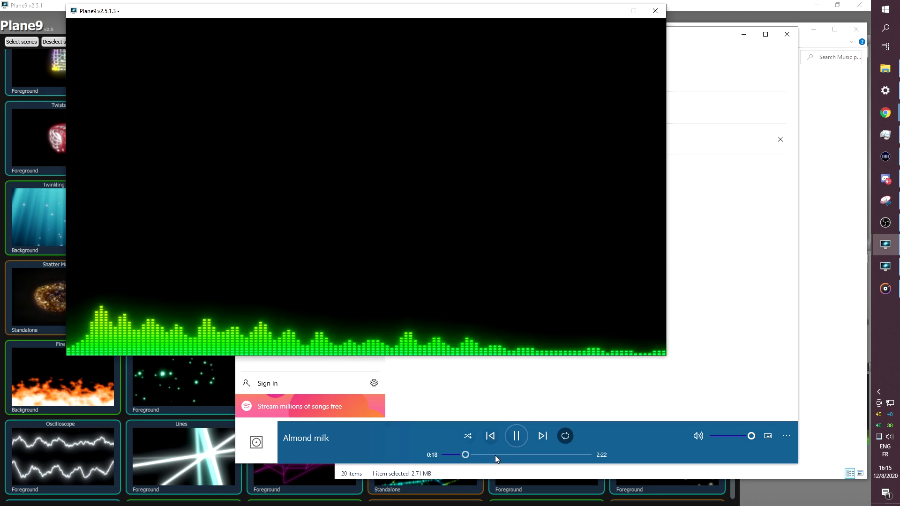
{"action": "left_click_drag", "start_coordinate": [494, 455], "coordinate": [521, 455]}
{"action": "left_click", "coordinate": [516, 436]}
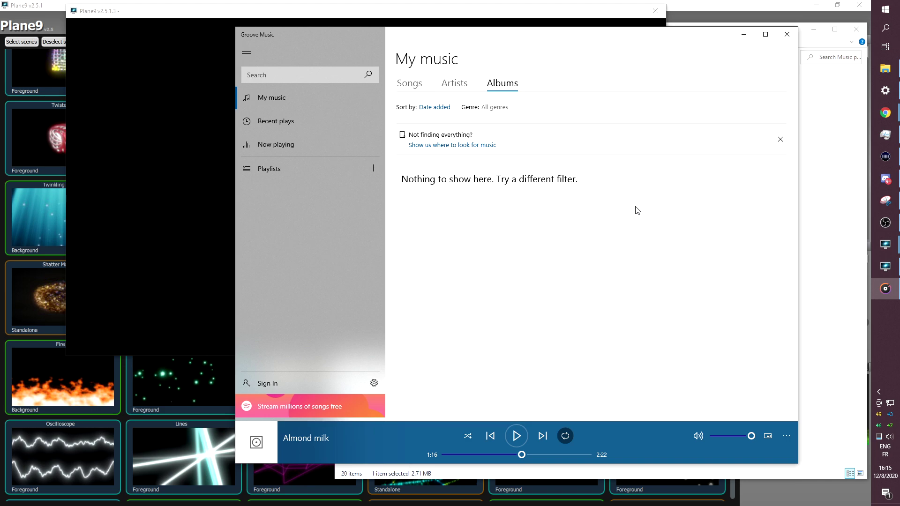
Step: Launch Streamlabs OBS from the Start menu and close the equalizer plugin window
{"action": "key", "text": "super"}
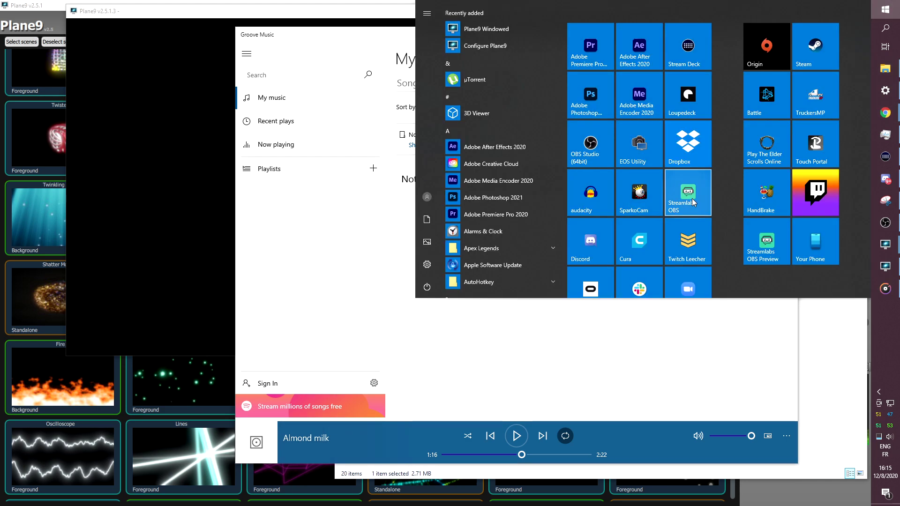
{"action": "left_click", "coordinate": [689, 202]}
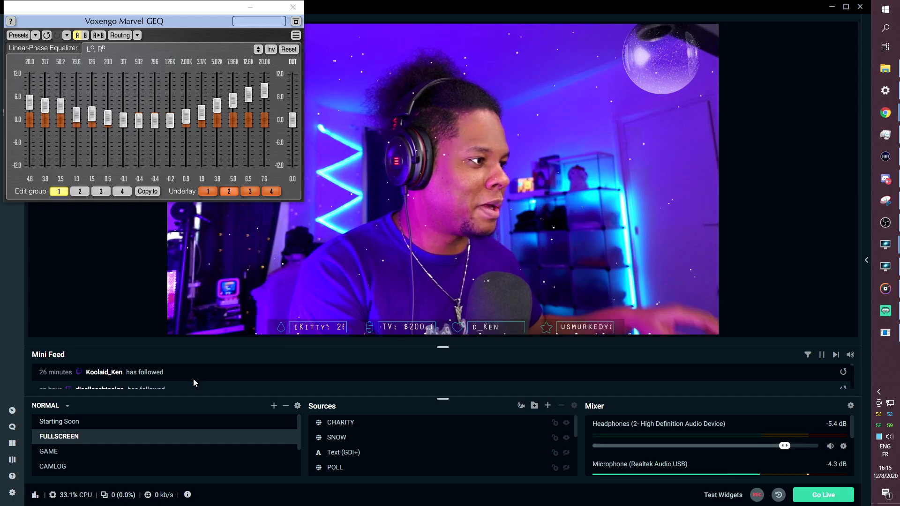
{"action": "left_click", "coordinate": [293, 7]}
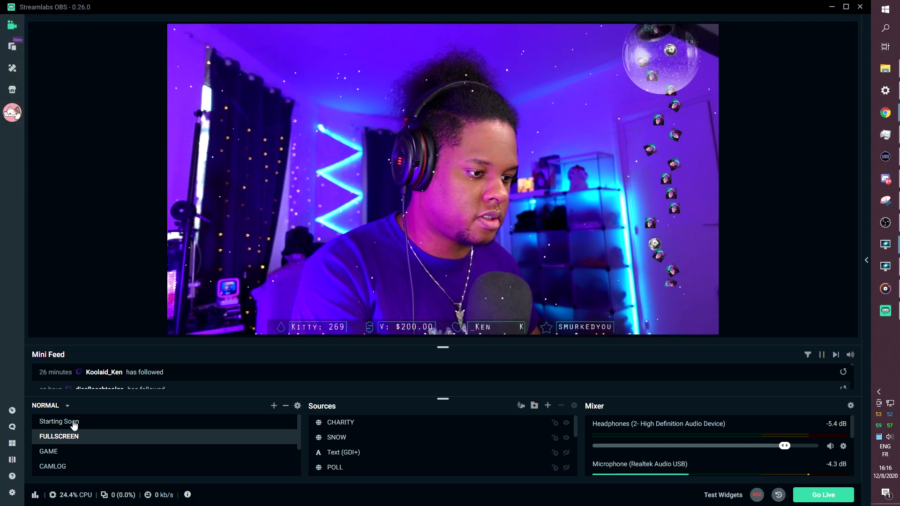
{"action": "scroll", "coordinate": [89, 450], "scroll_direction": "down", "scroll_amount": 2}
{"action": "left_click", "coordinate": [273, 405]}
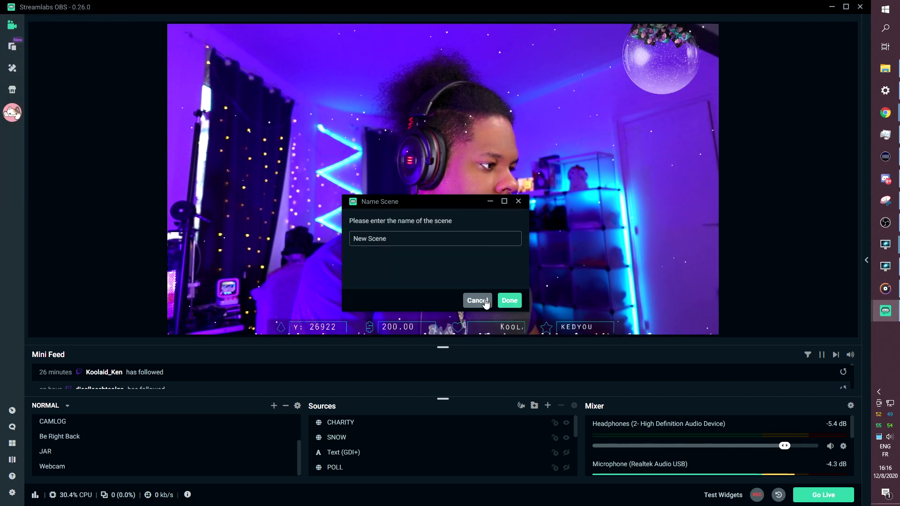
Step: Add a Window Capture source targeting the Plane9.exe preview window to the current scene
{"action": "left_click", "coordinate": [475, 300]}
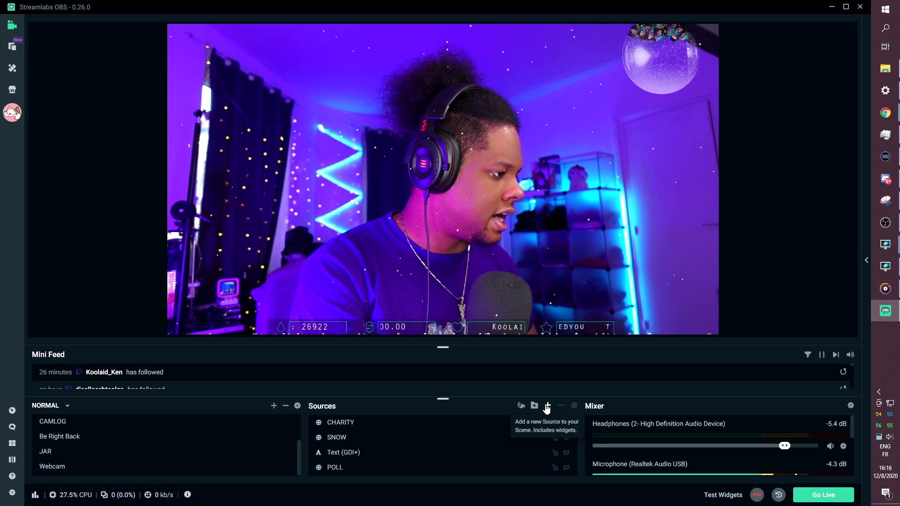
{"action": "left_click", "coordinate": [547, 406]}
{"action": "scroll", "coordinate": [258, 313], "scroll_direction": "down", "scroll_amount": 1}
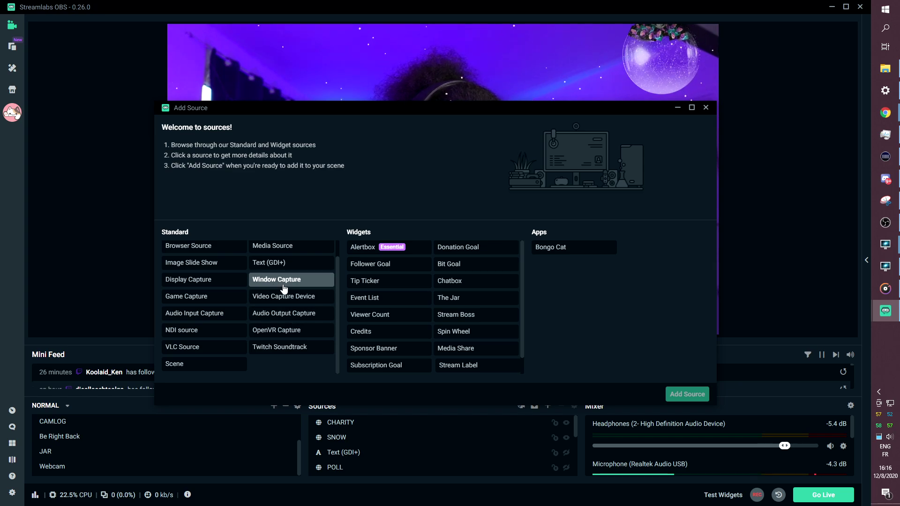
{"action": "left_click", "coordinate": [284, 286]}
{"action": "left_click", "coordinate": [702, 399]}
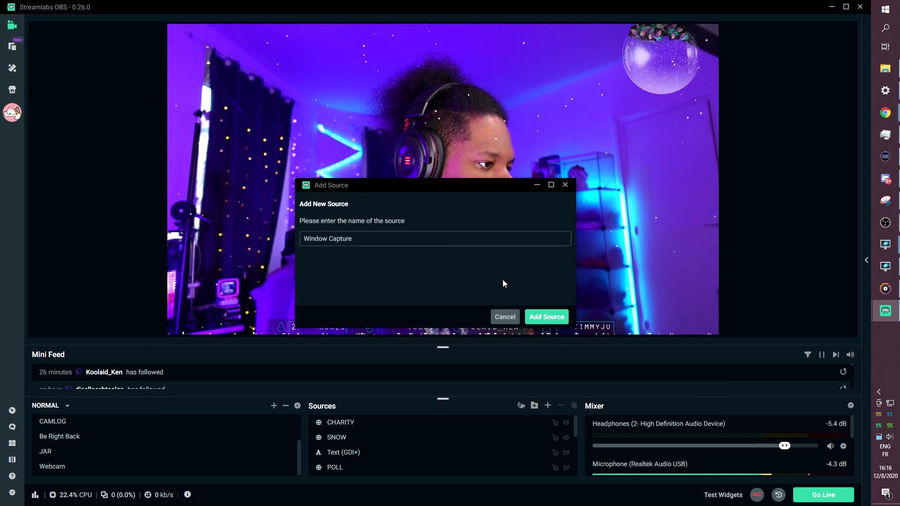
{"action": "left_click", "coordinate": [544, 317]}
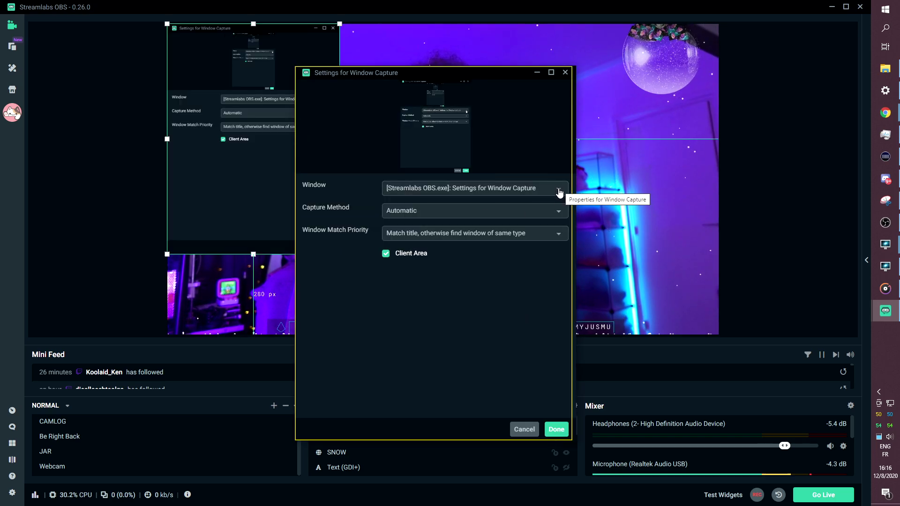
{"action": "left_click", "coordinate": [558, 190]}
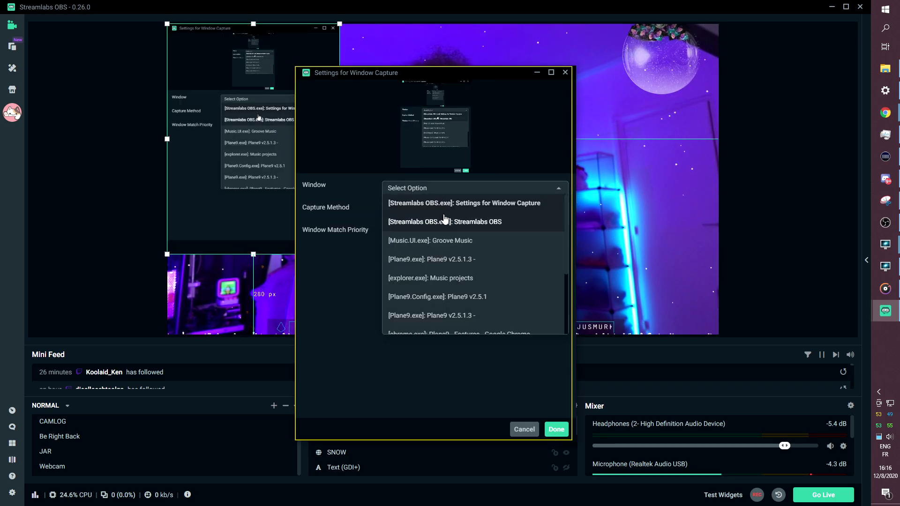
{"action": "left_click", "coordinate": [470, 260]}
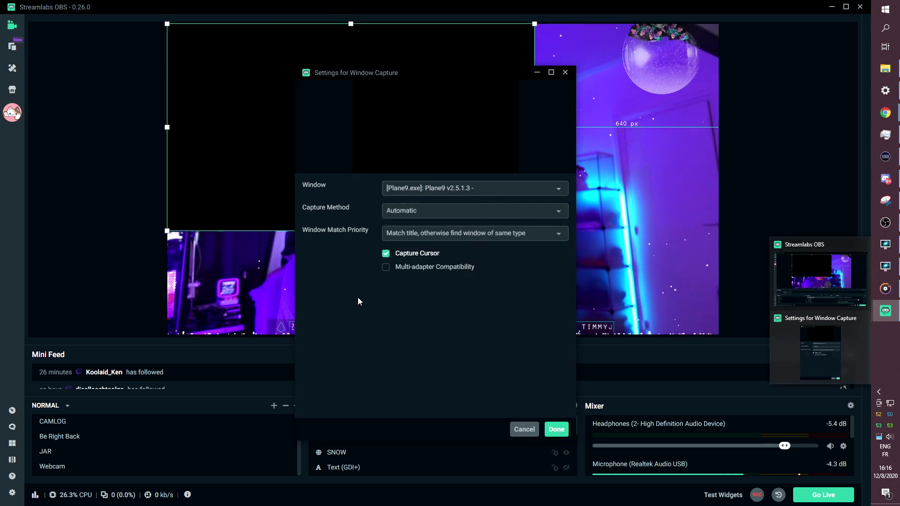
{"action": "left_click", "coordinate": [556, 429]}
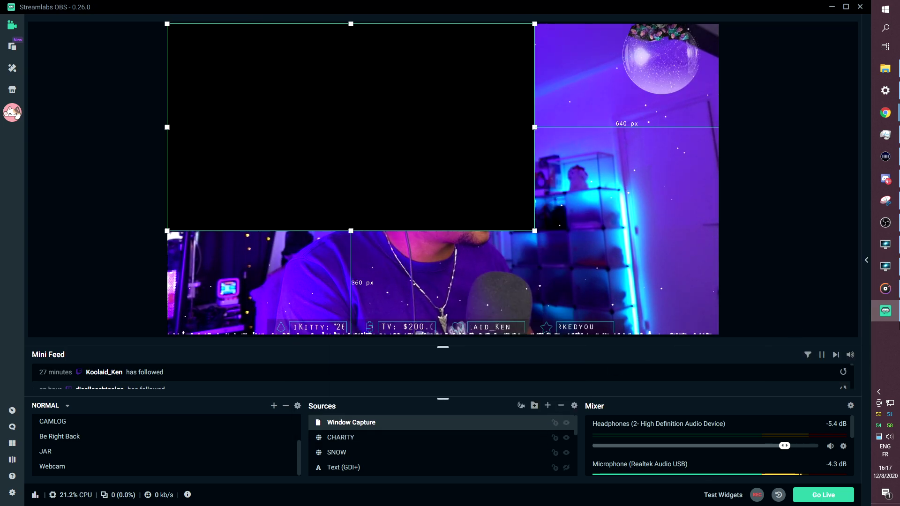
Step: Briefly play then pause Almond milk in Groove Music, moving its window clear of the preview
{"action": "left_click", "coordinate": [885, 289]}
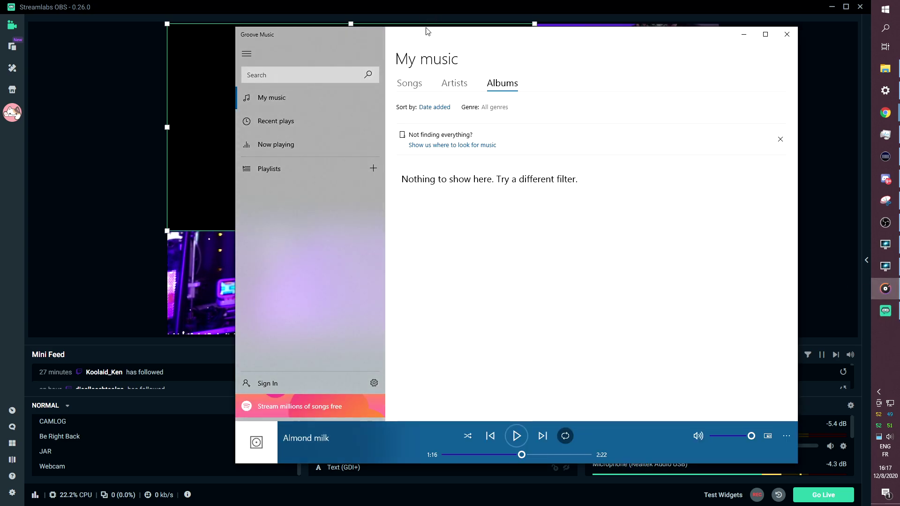
{"action": "left_click_drag", "start_coordinate": [426, 36], "coordinate": [586, 21]}
{"action": "left_click", "coordinate": [679, 421]}
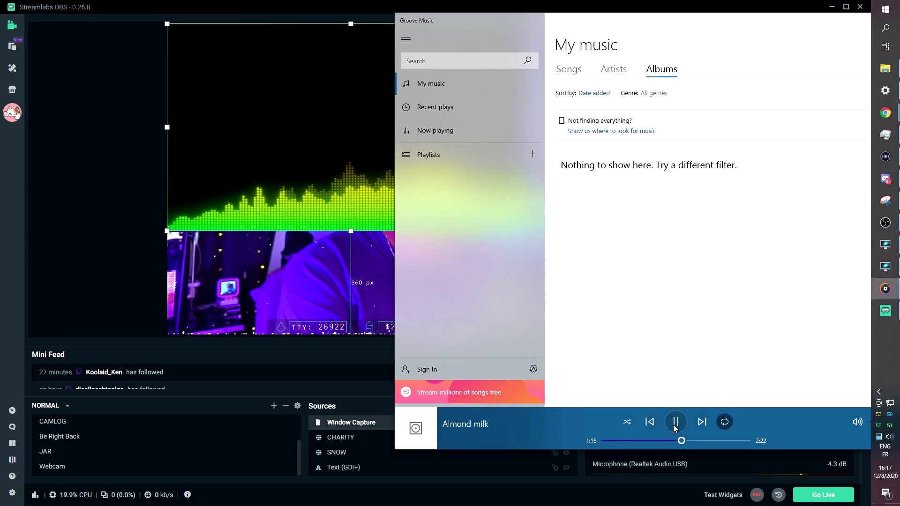
{"action": "left_click", "coordinate": [679, 421]}
{"action": "left_click_drag", "start_coordinate": [469, 20], "coordinate": [647, 56]}
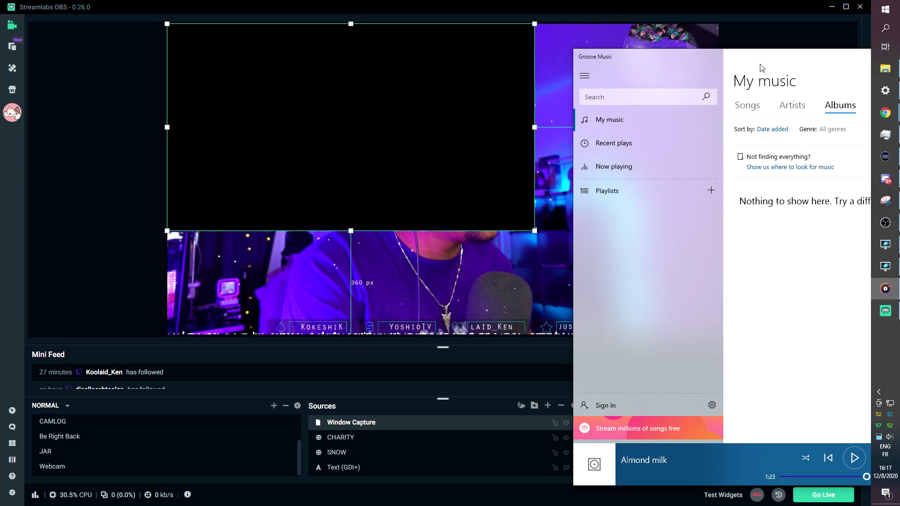
{"action": "left_click_drag", "start_coordinate": [782, 58], "coordinate": [410, 67]}
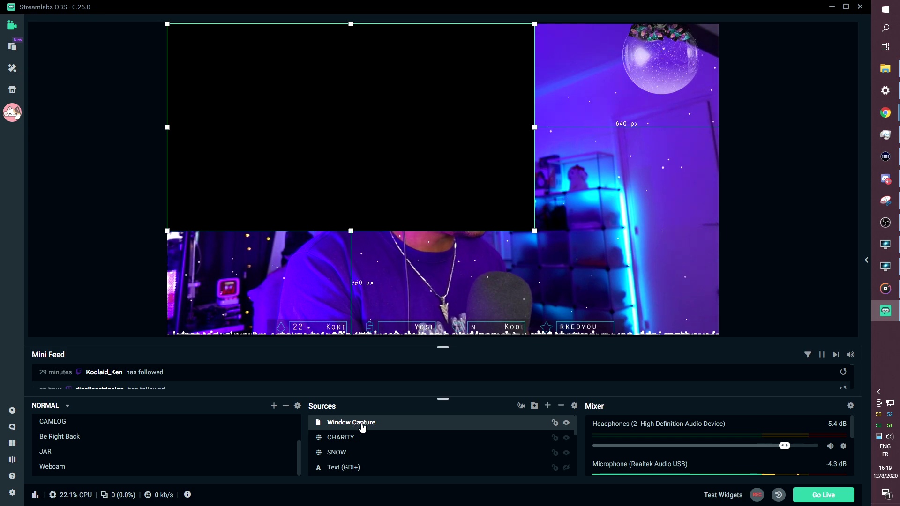
Step: Replace the Window Capture source with a new Game Capture source named 'Audio'
{"action": "right_click", "coordinate": [362, 426]}
{"action": "left_click", "coordinate": [412, 268]}
{"action": "left_click", "coordinate": [458, 259]}
{"action": "left_click", "coordinate": [547, 405]}
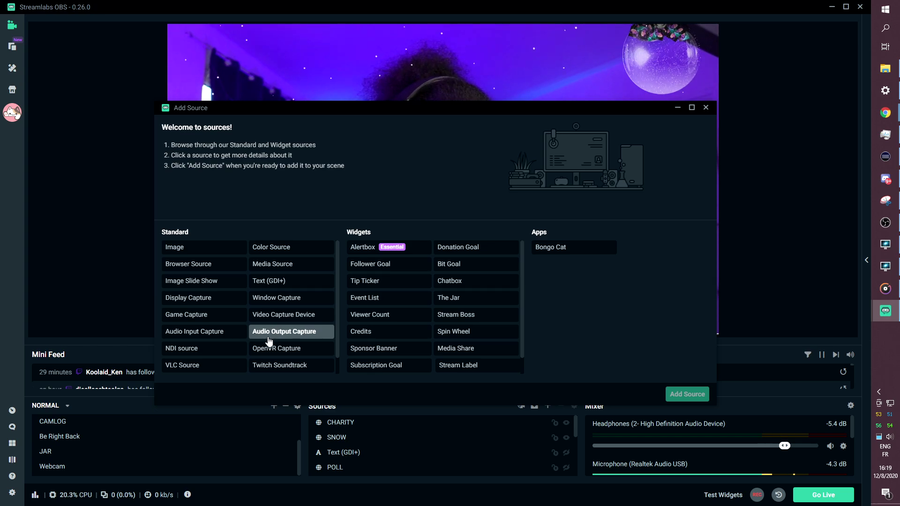
{"action": "left_click", "coordinate": [204, 314]}
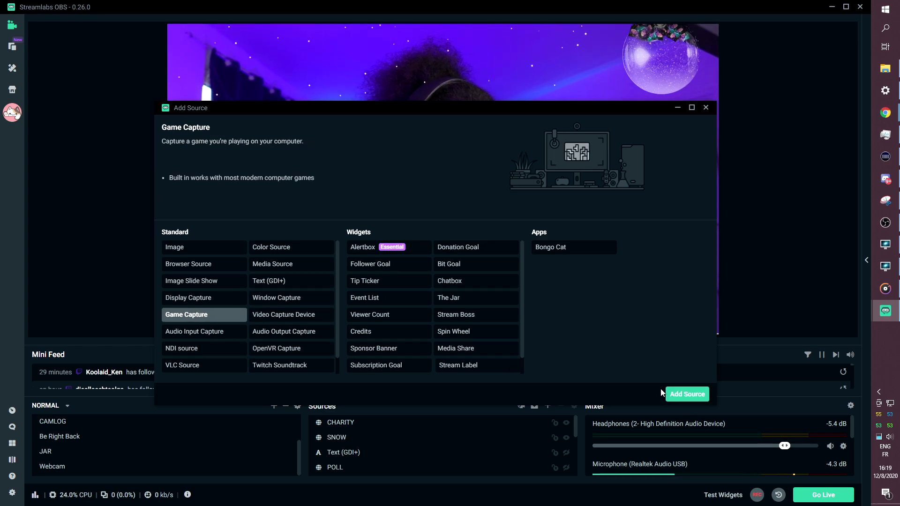
{"action": "left_click", "coordinate": [686, 394]}
{"action": "left_click", "coordinate": [391, 316]}
{"action": "type", "text": "Audio"}
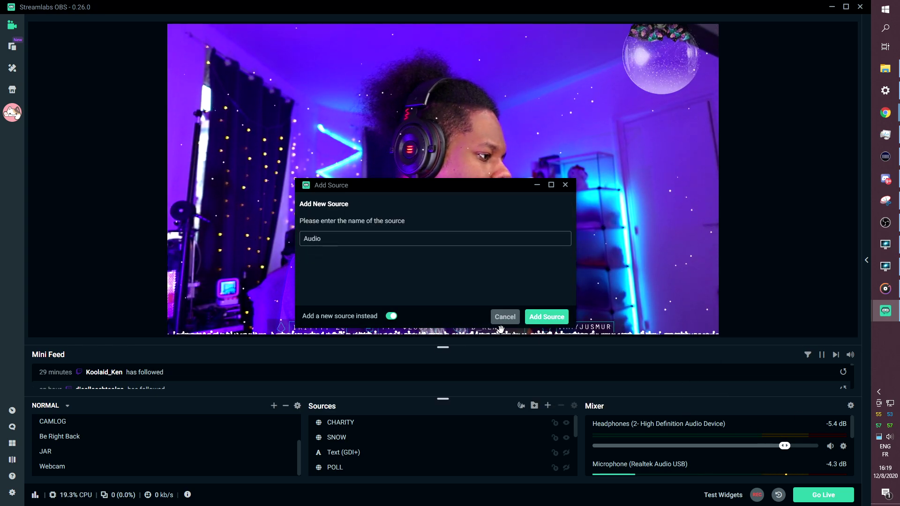
{"action": "key", "text": "Return"}
Step: Set the capture to the specific Plane9 window with Allow Transparency ticked
{"action": "left_click", "coordinate": [508, 190]}
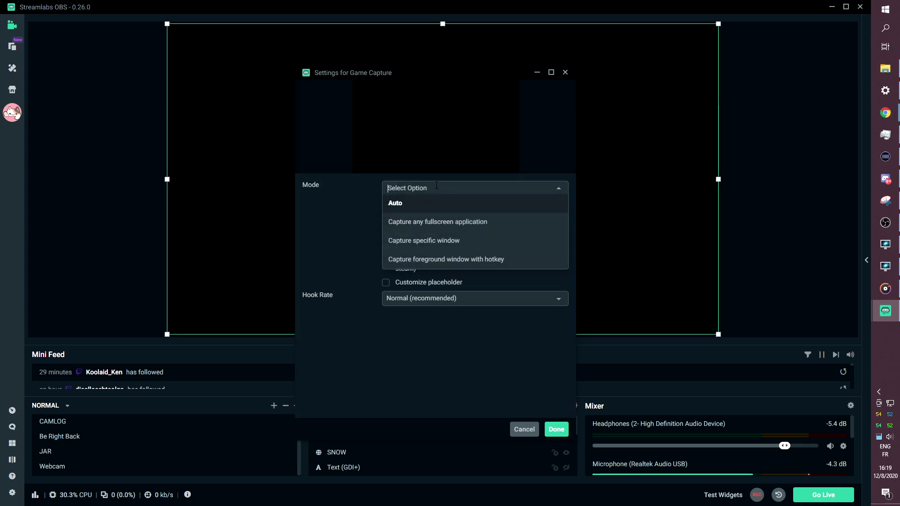
{"action": "left_click", "coordinate": [446, 241]}
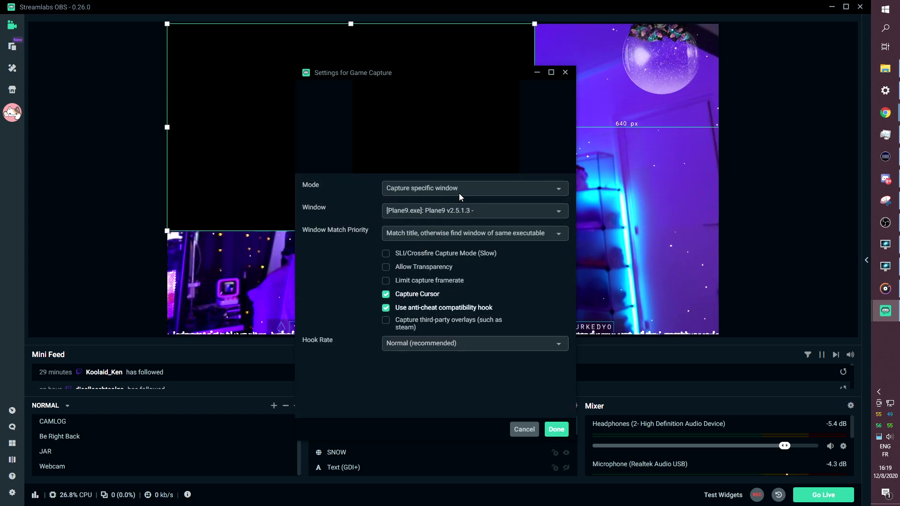
{"action": "left_click", "coordinate": [385, 267]}
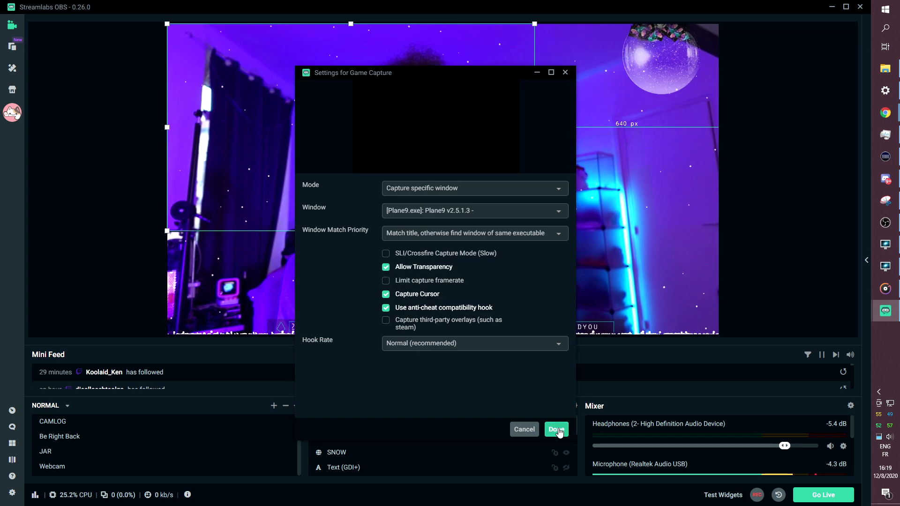
{"action": "left_click", "coordinate": [556, 430]}
Step: Play Almond milk in Groove Music, then stretch the Audio visualizer across the whole canvas
{"action": "left_click", "coordinate": [885, 289]}
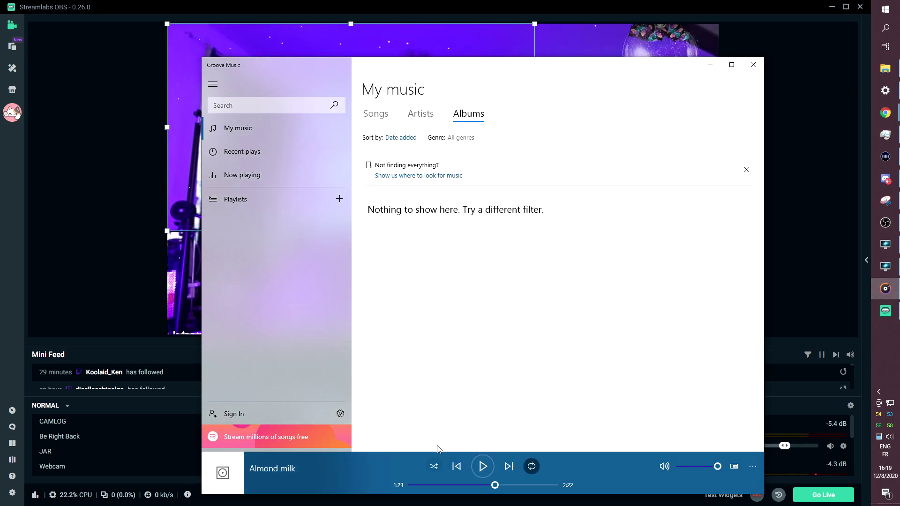
{"action": "left_click", "coordinate": [483, 466]}
{"action": "left_click_drag", "start_coordinate": [406, 66], "coordinate": [835, 73]}
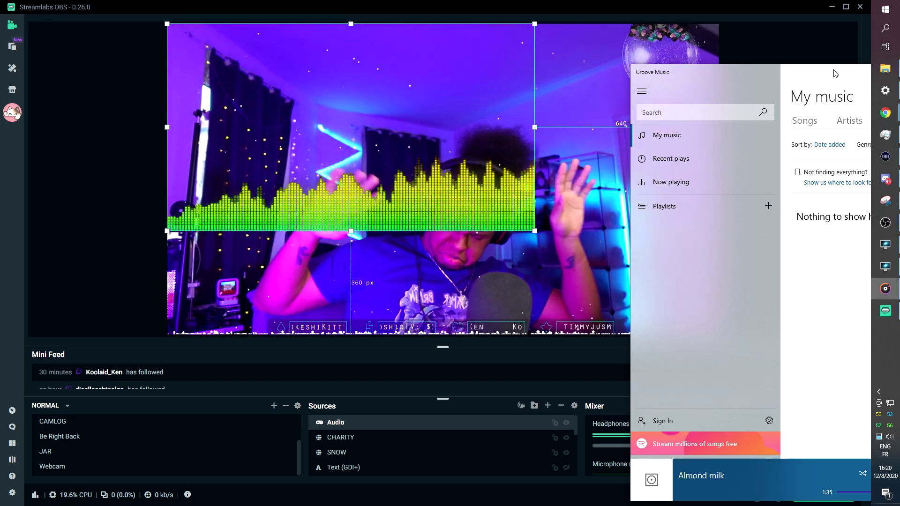
{"action": "left_click_drag", "start_coordinate": [834, 74], "coordinate": [440, 49]}
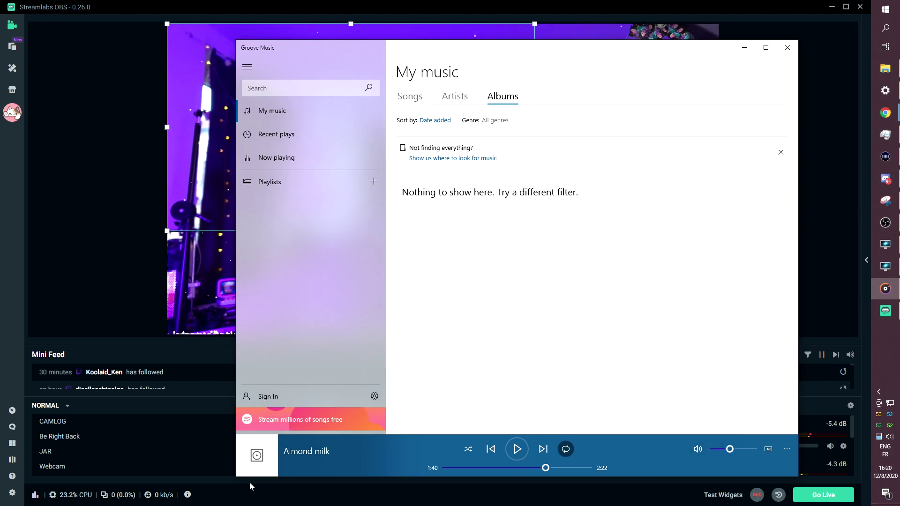
{"action": "left_click", "coordinate": [250, 483]}
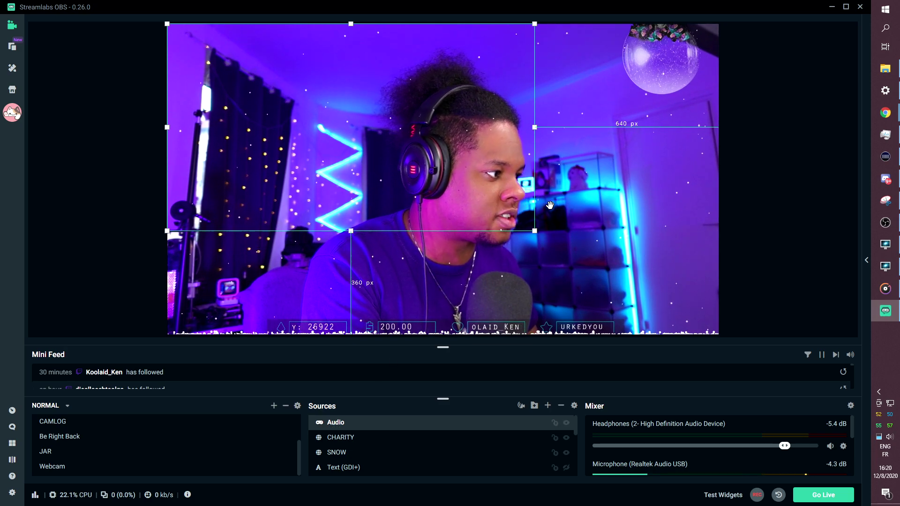
{"action": "left_click_drag", "start_coordinate": [534, 231], "coordinate": [722, 335]}
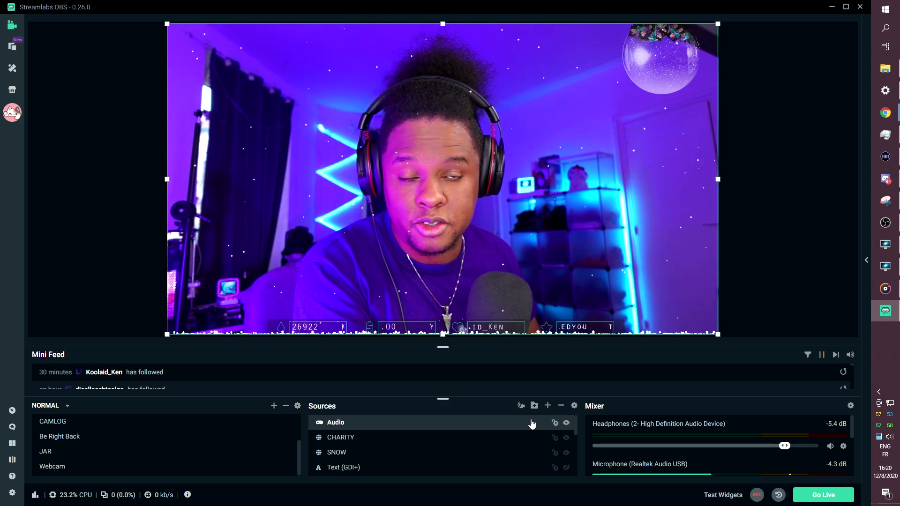
Step: Add a Color Correction filter to the Audio source
{"action": "right_click", "coordinate": [334, 423]}
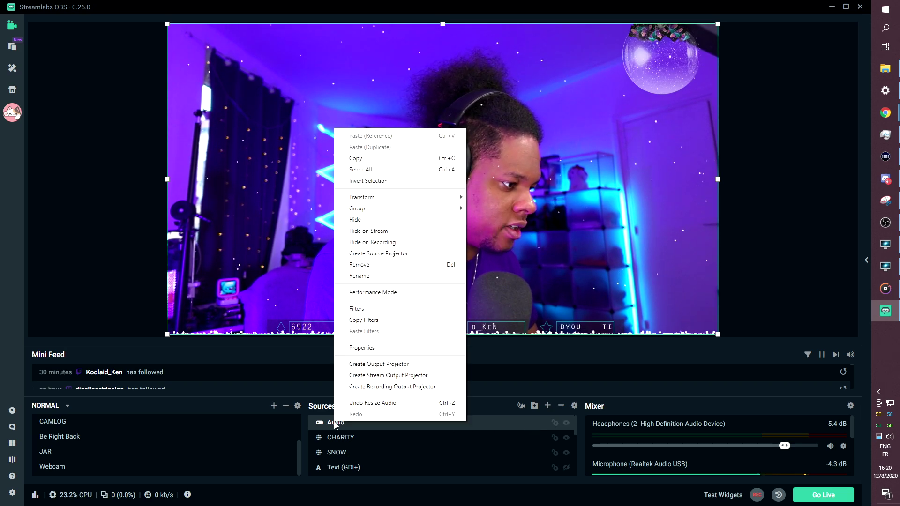
{"action": "left_click", "coordinate": [356, 309]}
{"action": "left_click", "coordinate": [256, 216]}
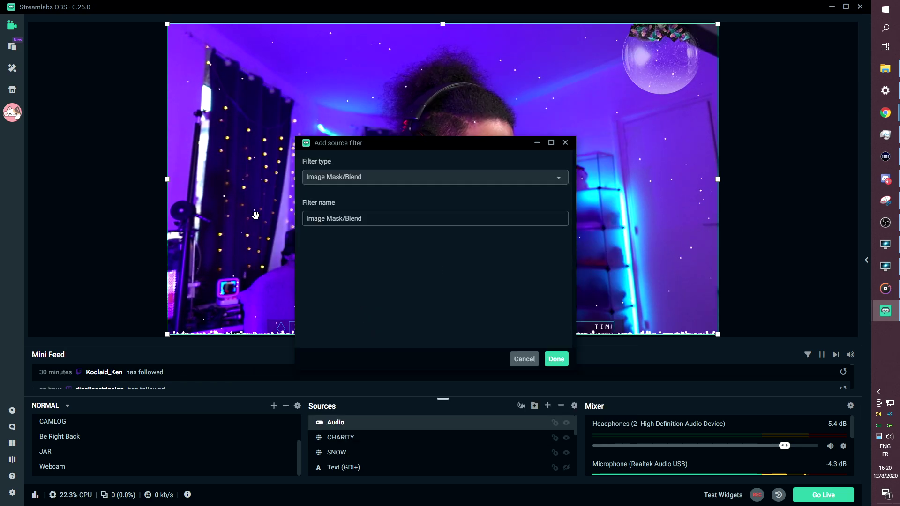
{"action": "left_click", "coordinate": [409, 176]}
{"action": "left_click", "coordinate": [403, 229]}
{"action": "key", "text": "Return"}
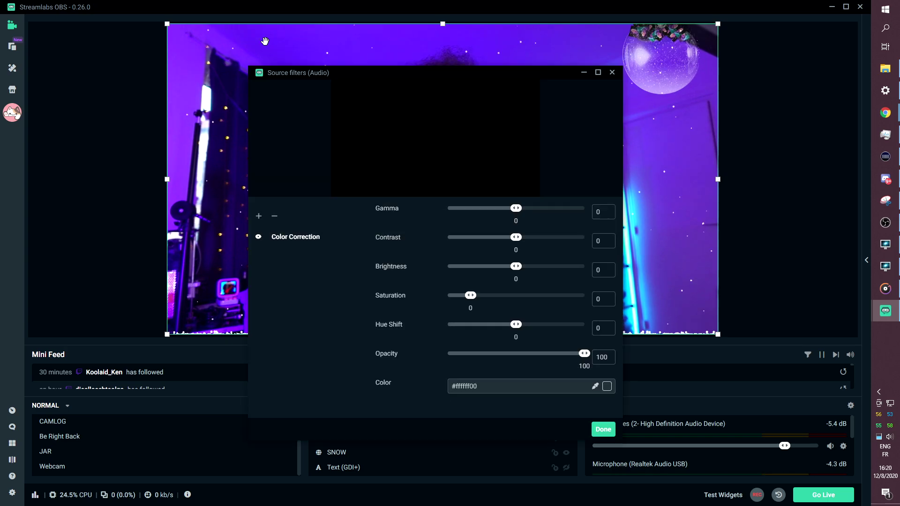
Step: Tint the visualizer purple: hue shift -142.53, saturation -0.29, brightness 0.15
{"action": "left_click_drag", "start_coordinate": [311, 74], "coordinate": [549, 39]}
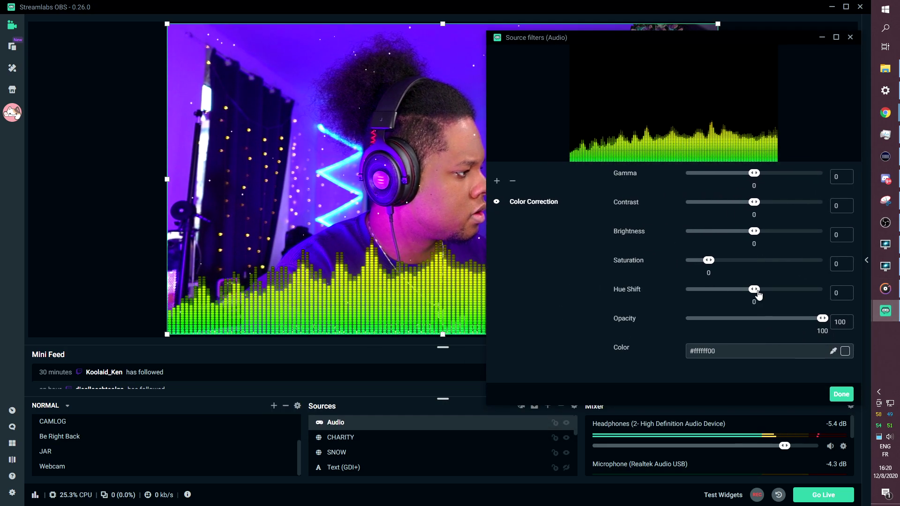
{"action": "left_click_drag", "start_coordinate": [758, 294], "coordinate": [701, 268]}
{"action": "left_click", "coordinate": [701, 261]}
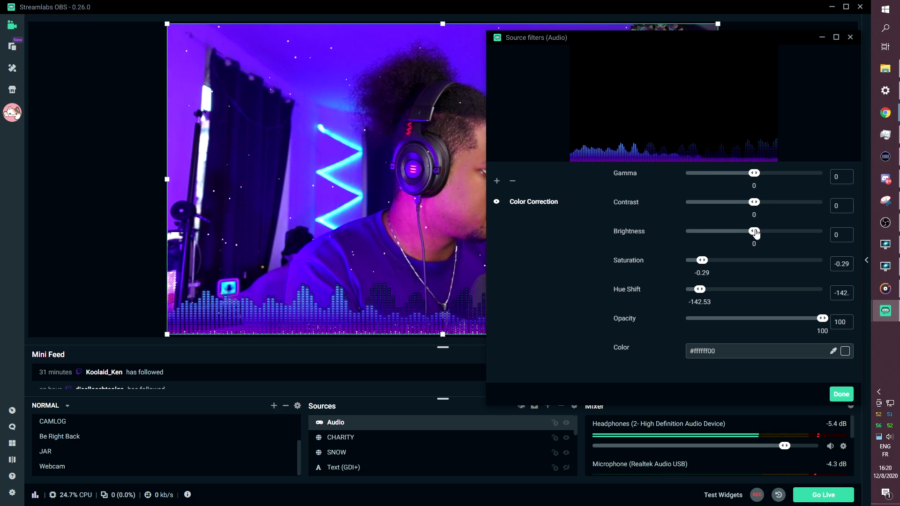
{"action": "left_click_drag", "start_coordinate": [755, 233], "coordinate": [764, 234]}
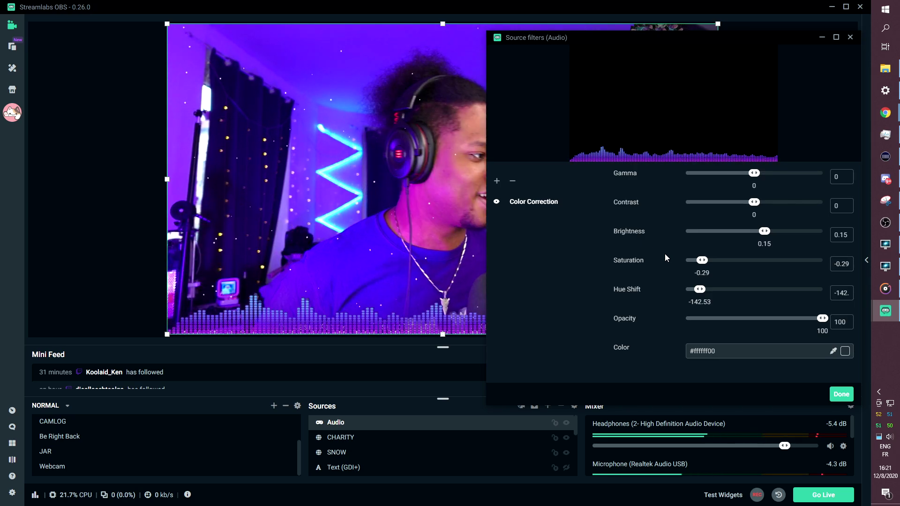
{"action": "left_click", "coordinate": [841, 394]}
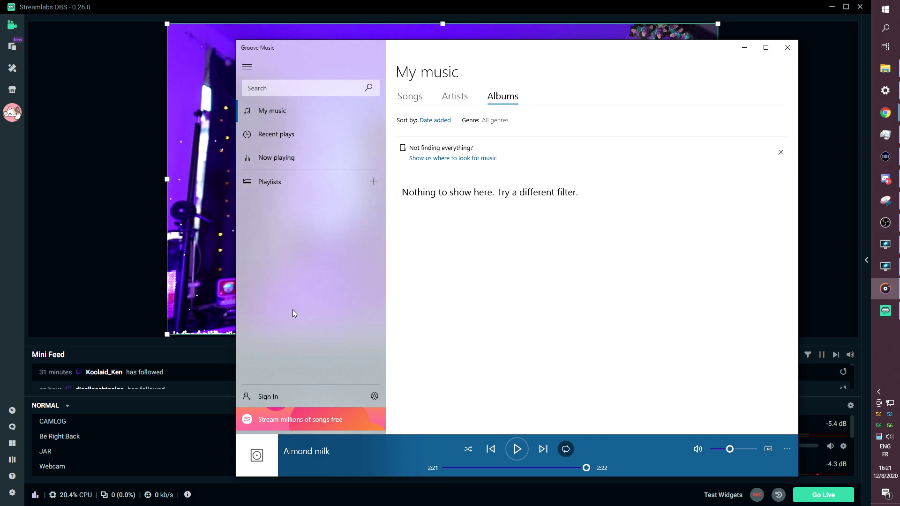
Step: Preview the GAME scene, switch back to FULLSCREEN, and open the Windows Start menu
{"action": "left_click", "coordinate": [265, 2]}
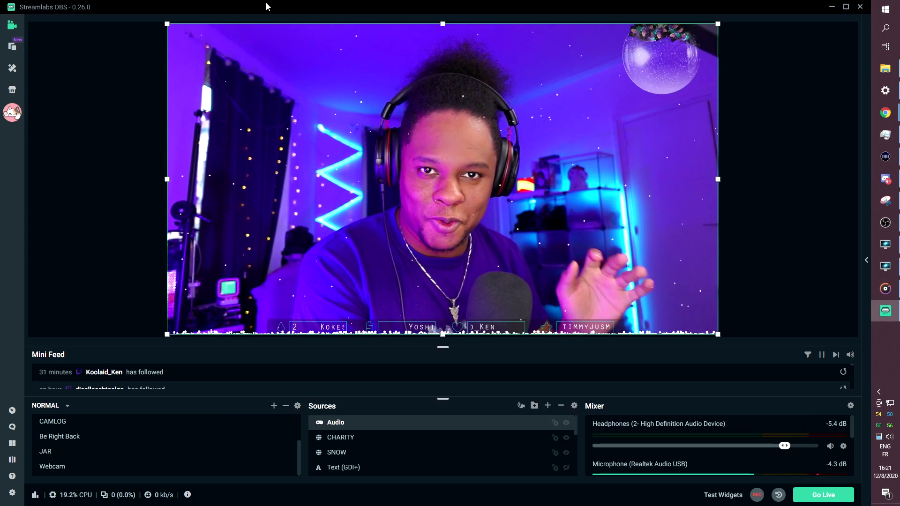
{"action": "scroll", "coordinate": [66, 443], "scroll_direction": "up", "scroll_amount": 2}
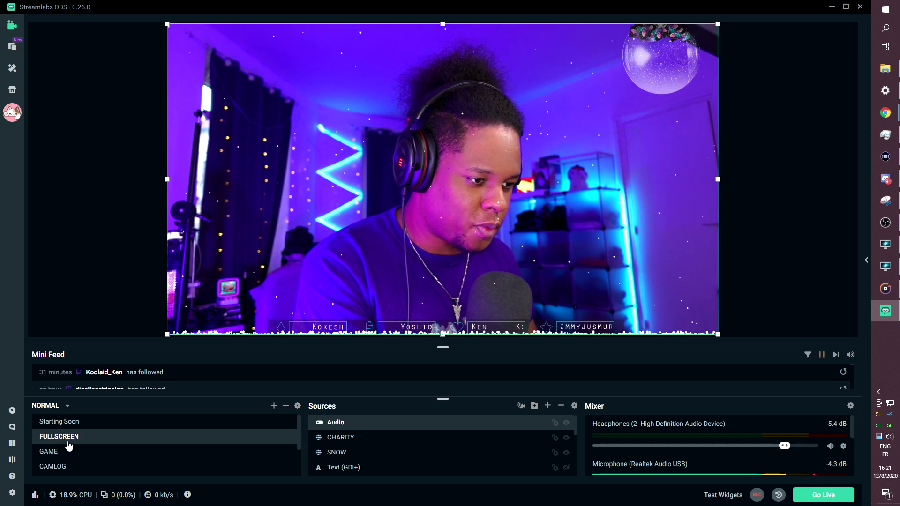
{"action": "left_click", "coordinate": [61, 452]}
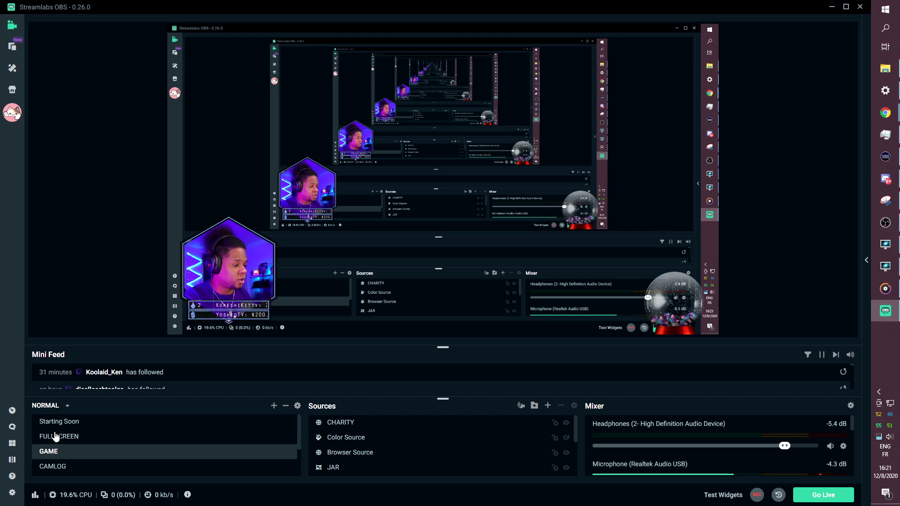
{"action": "left_click", "coordinate": [55, 437]}
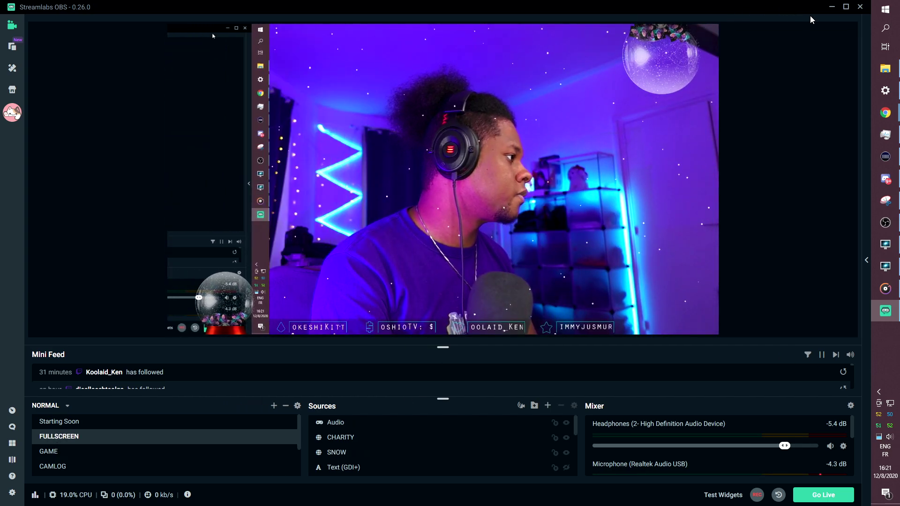
{"action": "left_click", "coordinate": [880, 13]}
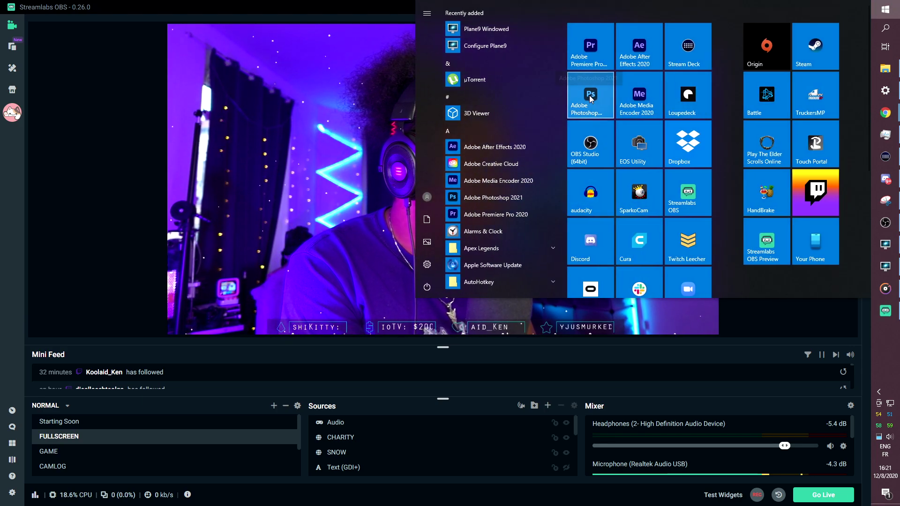
Step: Launch Photoshop and build the webcam frame from rectangle shapes with Bevel & Emboss styles
{"action": "left_click", "coordinate": [589, 95]}
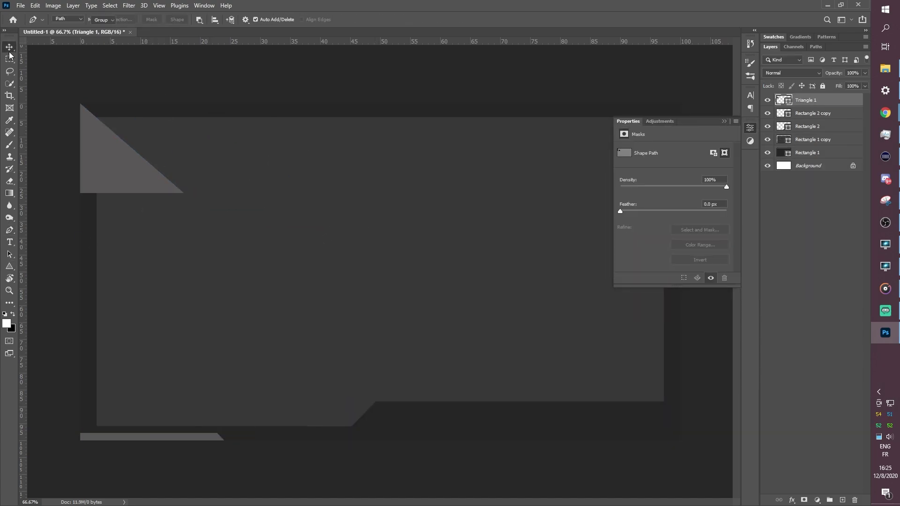
{"action": "left_click_drag", "start_coordinate": [865, 72], "coordinate": [833, 86]}
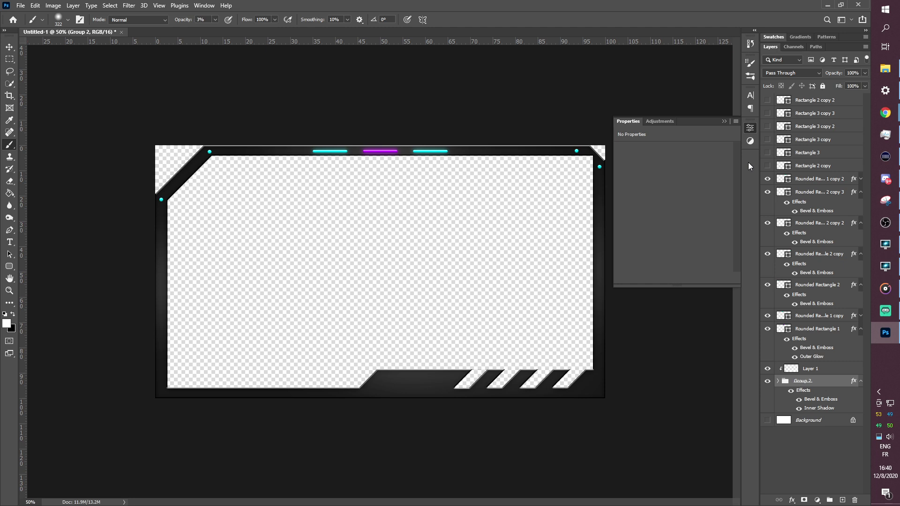
{"action": "left_click", "coordinate": [889, 316]}
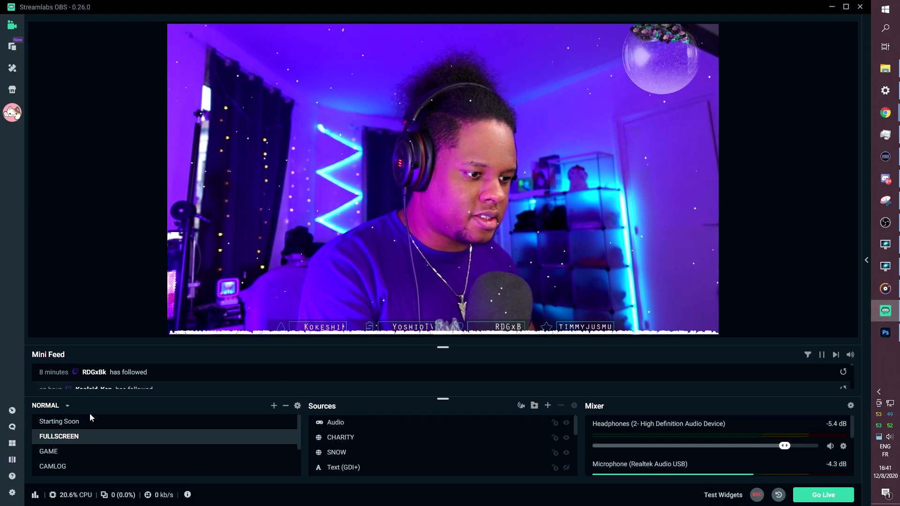
Step: Load another scene collection and add a scene with the default name New Scene (1)
{"action": "left_click", "coordinate": [66, 406]}
{"action": "scroll", "coordinate": [111, 457], "scroll_direction": "down", "scroll_amount": 10}
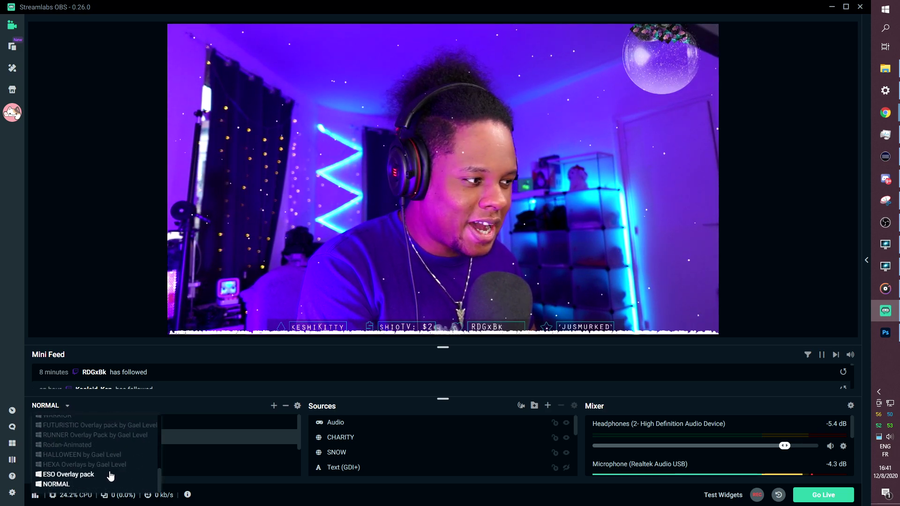
{"action": "left_click", "coordinate": [113, 456]}
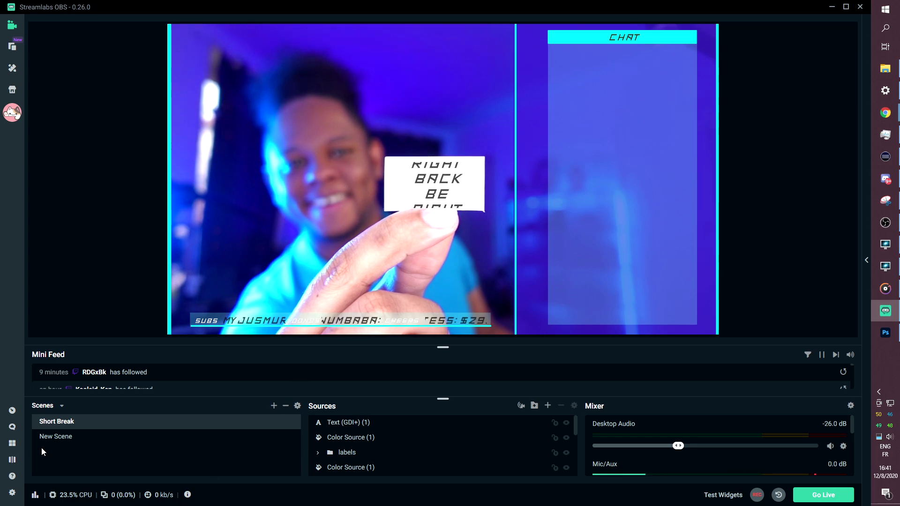
{"action": "left_click", "coordinate": [272, 406]}
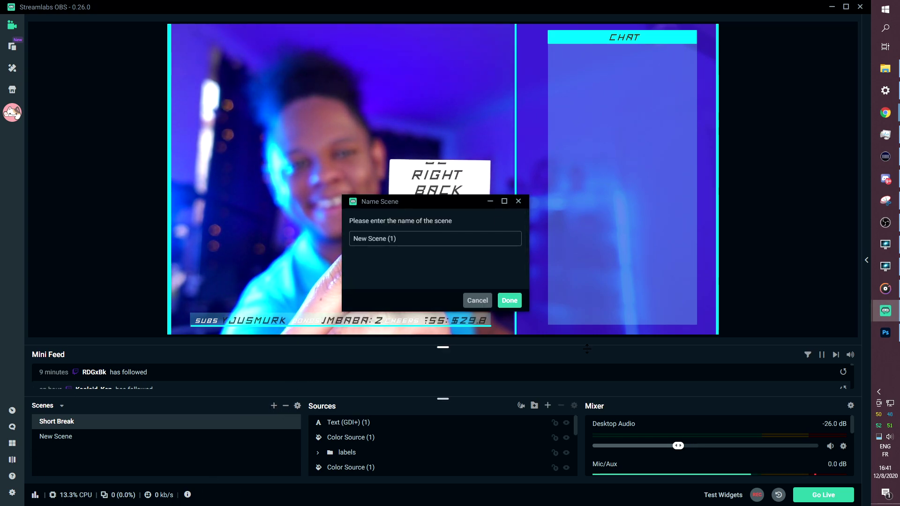
{"action": "left_click", "coordinate": [510, 300]}
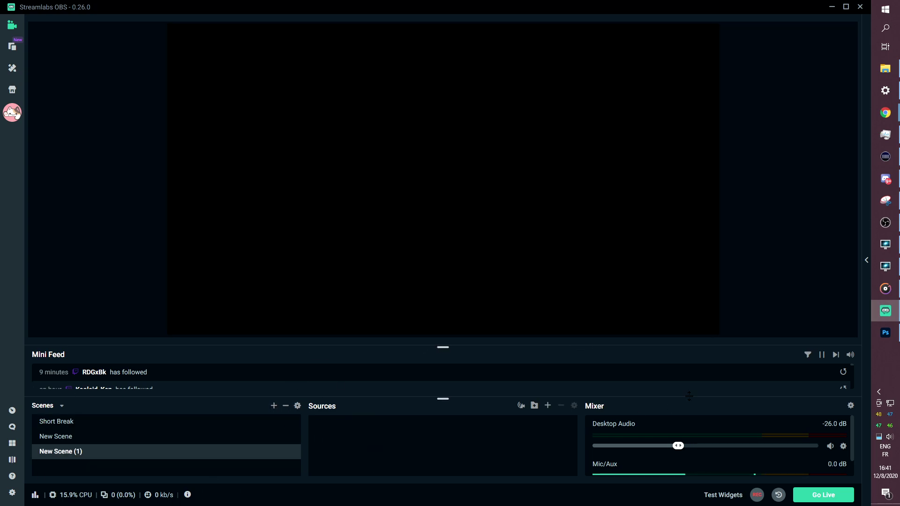
Step: Add the existing c920 webcam as a Video Capture Device source
{"action": "left_click", "coordinate": [548, 406]}
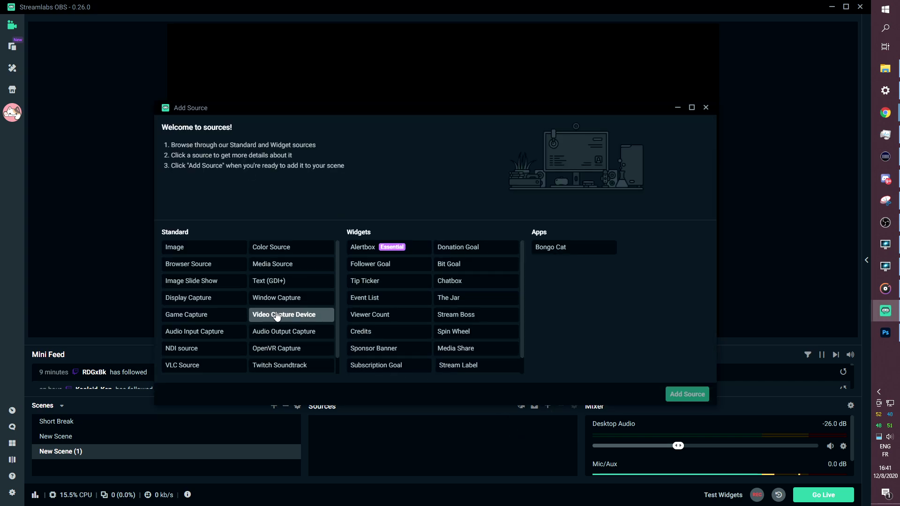
{"action": "left_click", "coordinate": [283, 315]}
{"action": "left_click", "coordinate": [687, 394]}
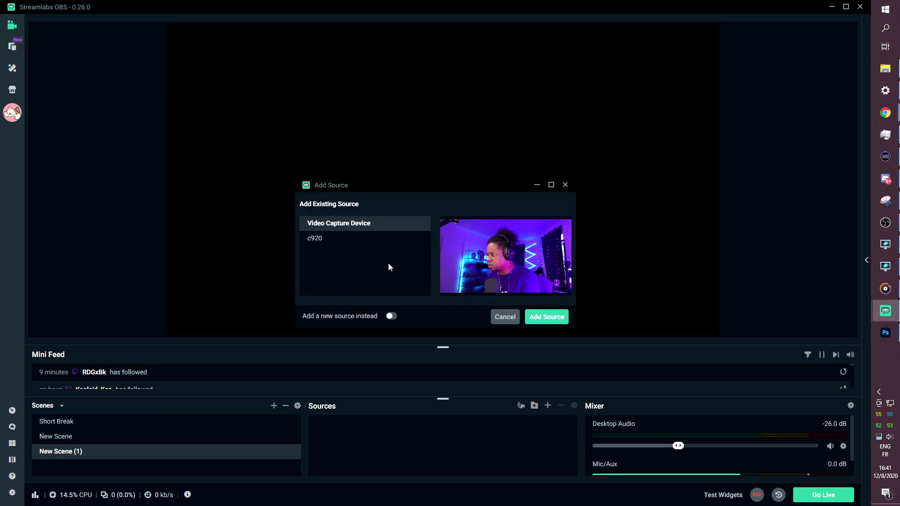
{"action": "left_click", "coordinate": [548, 317]}
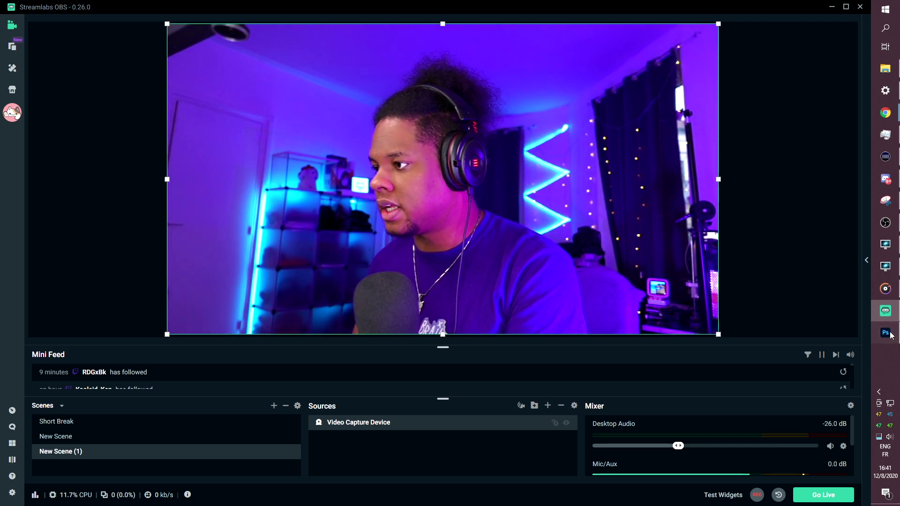
Step: Save the overlay design as Camera Overlay.psd in Photoshop format in the psd folder
{"action": "key", "text": "alt+Tab"}
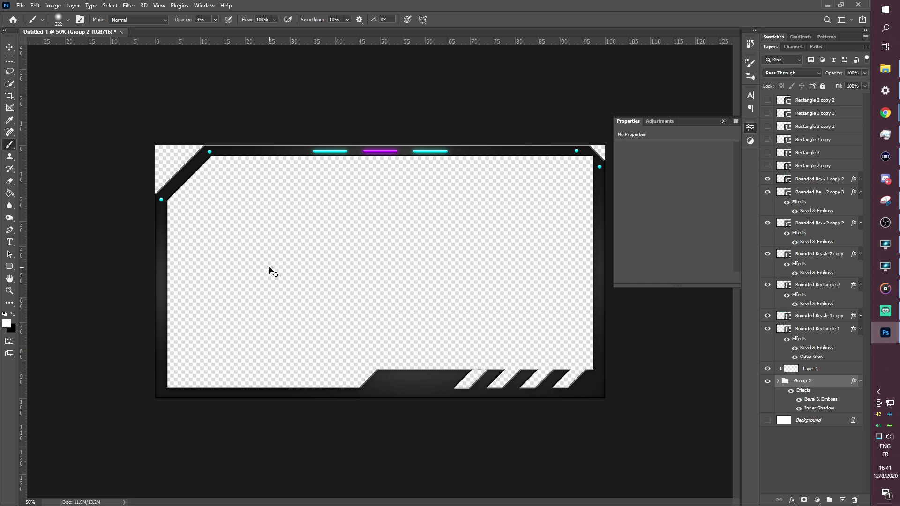
{"action": "key", "text": "ctrl+s"}
{"action": "left_click", "coordinate": [181, 217]}
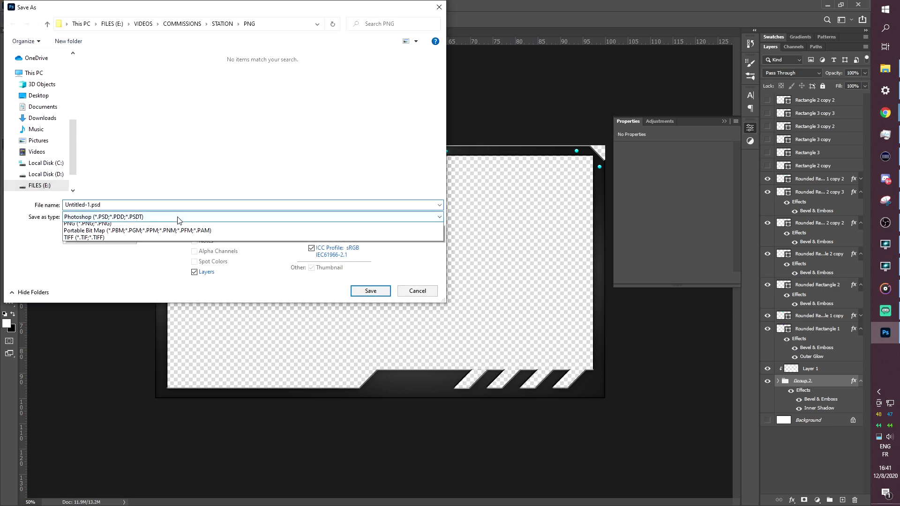
{"action": "left_click", "coordinate": [210, 312]}
{"action": "left_click", "coordinate": [172, 23]}
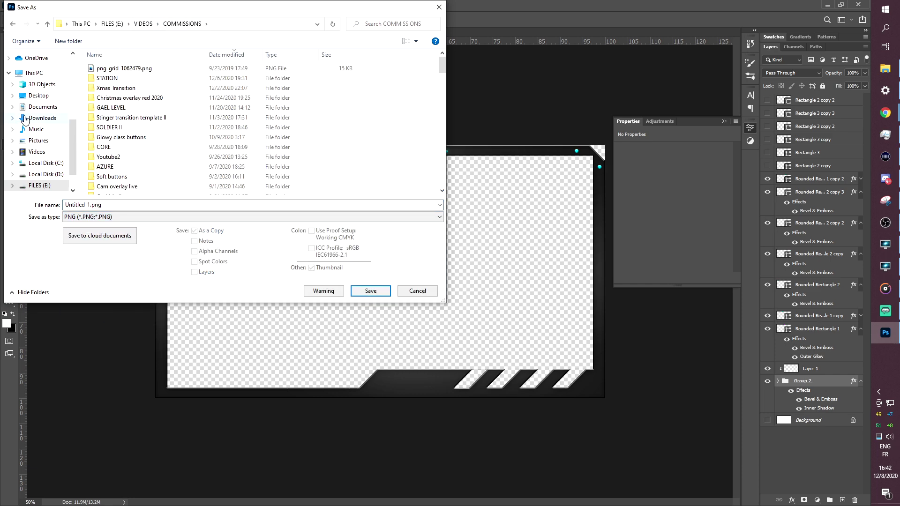
{"action": "key", "text": "Return"}
{"action": "key", "text": "ctrl+s"}
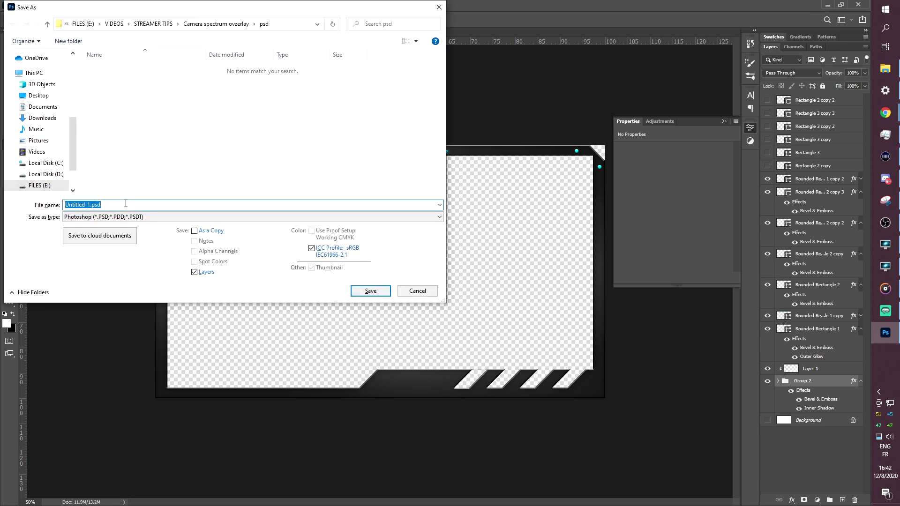
{"action": "key", "text": "Escape"}
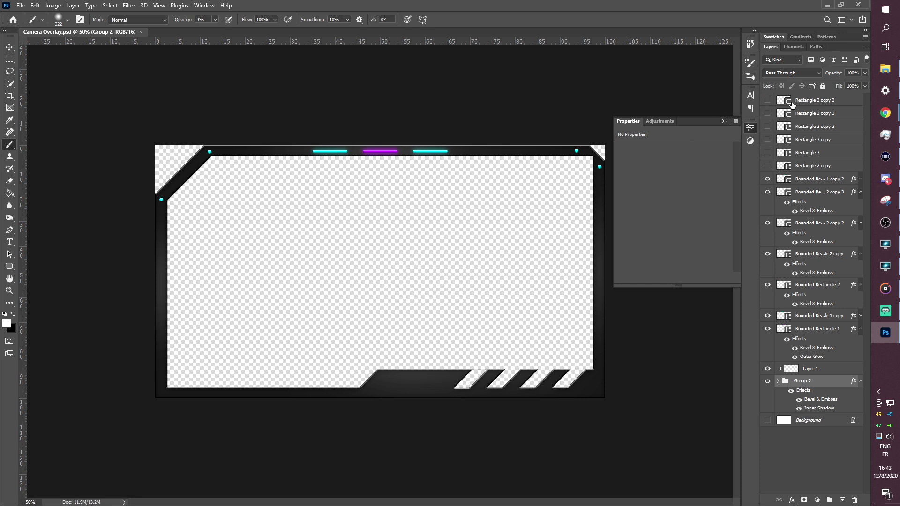
Step: On a new layer, trace the frame outline with the Pen tool and fill it white
{"action": "left_click", "coordinate": [810, 103]}
{"action": "left_click", "coordinate": [842, 499]}
{"action": "key", "text": "p"}
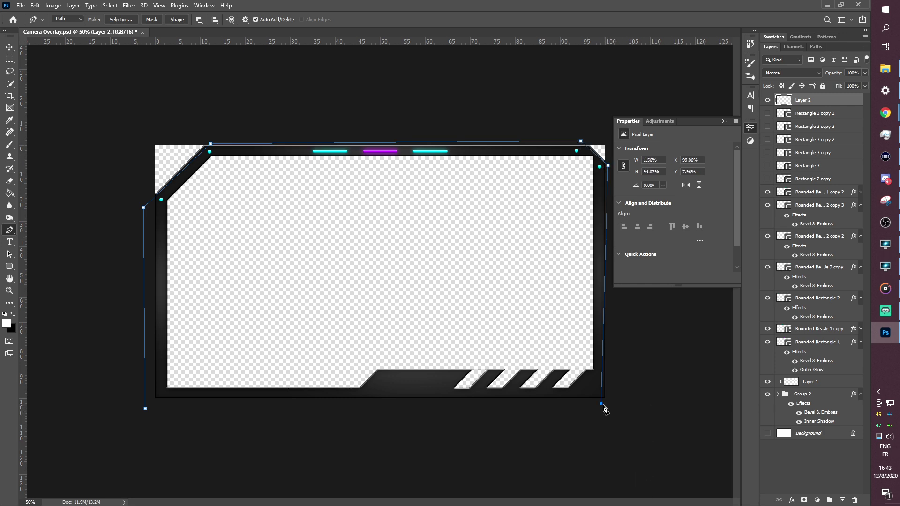
{"action": "left_click_drag", "start_coordinate": [601, 405], "coordinate": [615, 406]}
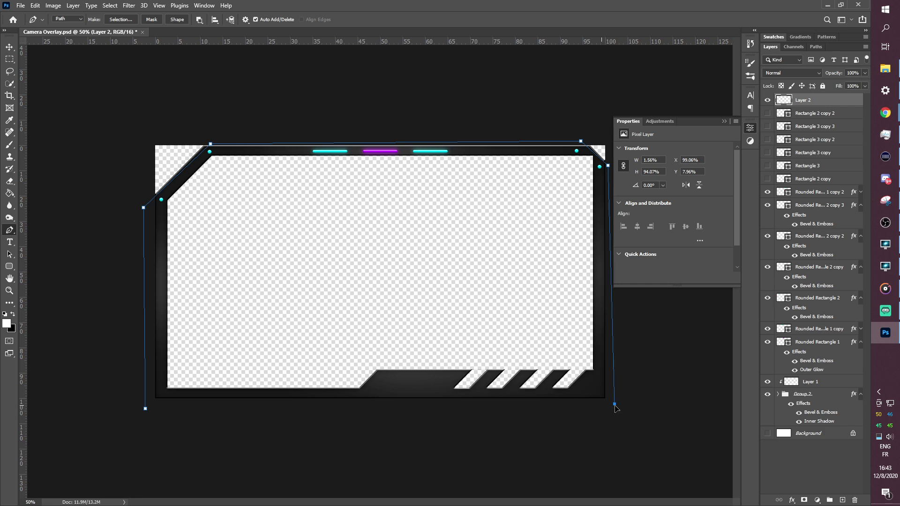
{"action": "left_click", "coordinate": [146, 410]}
{"action": "left_click", "coordinate": [120, 19]}
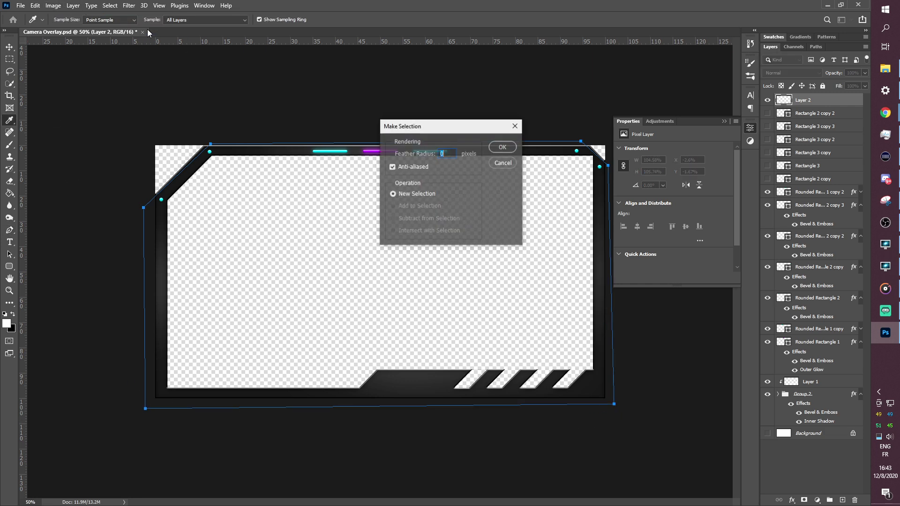
{"action": "left_click", "coordinate": [502, 148]}
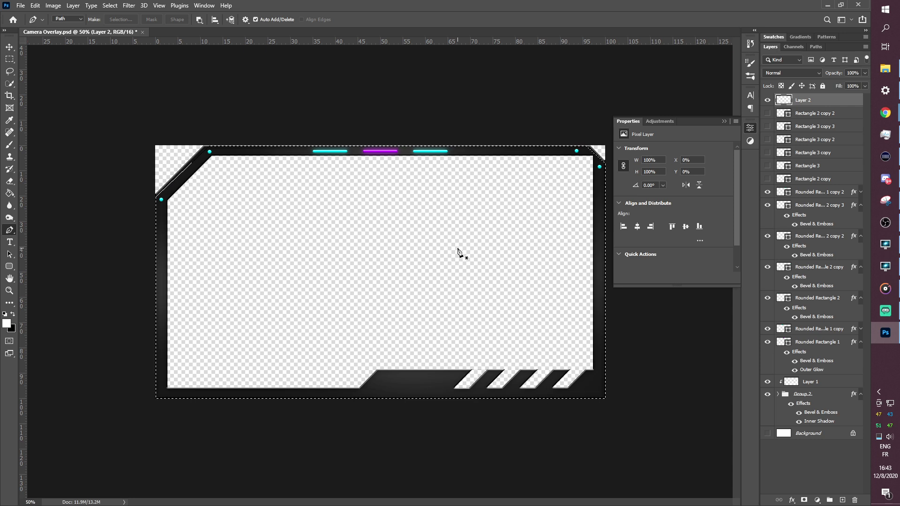
{"action": "key", "text": "g"}
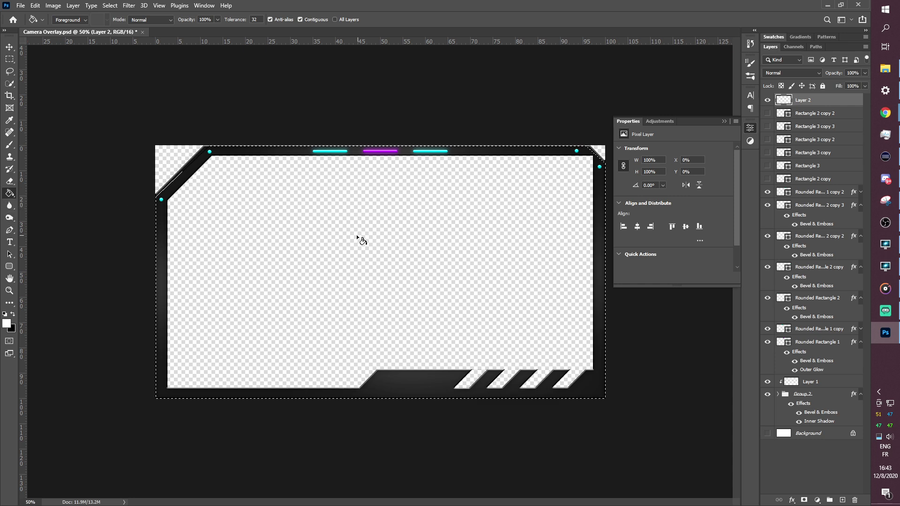
{"action": "key", "text": "x"}
{"action": "key", "text": "x"}
{"action": "left_click", "coordinate": [334, 230]}
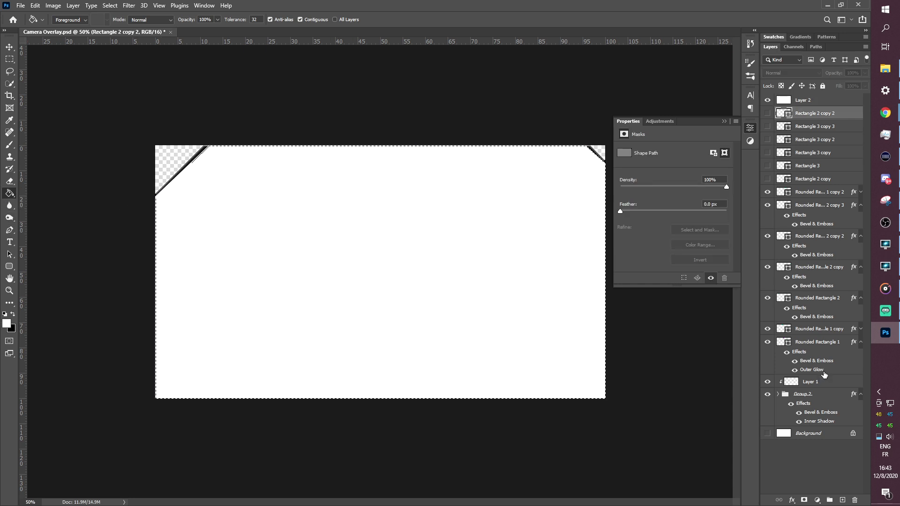
Step: Group the frame layers into Group 3, hide it, and fill the Background black
{"action": "left_click", "coordinate": [814, 395], "text": "shift"}
{"action": "key", "text": "ctrl+g"}
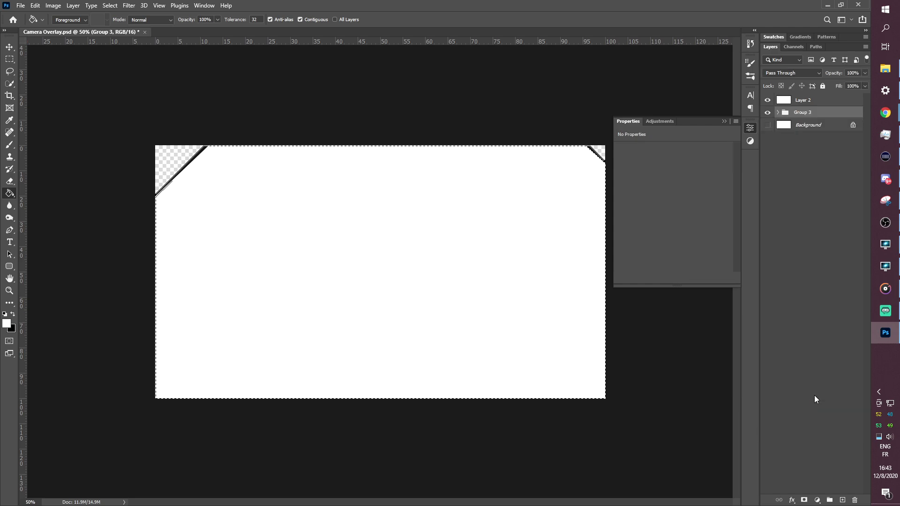
{"action": "left_click", "coordinate": [766, 112]}
{"action": "left_click", "coordinate": [767, 125]}
{"action": "left_click", "coordinate": [815, 126]}
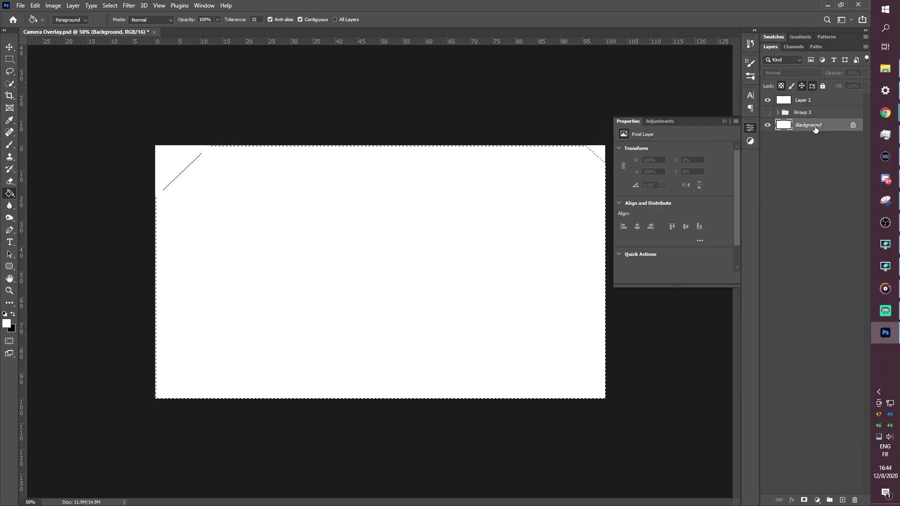
{"action": "key", "text": "ctrl+d"}
{"action": "key", "text": "ctrl+BackSpace"}
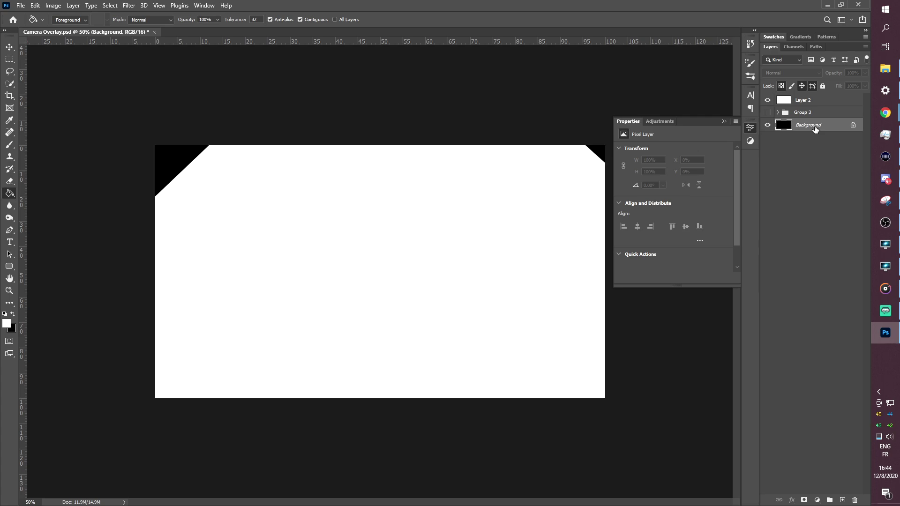
Step: Save the mask image as a PNG file
{"action": "key", "text": "ctrl+shift+s"}
{"action": "left_click", "coordinate": [207, 217]}
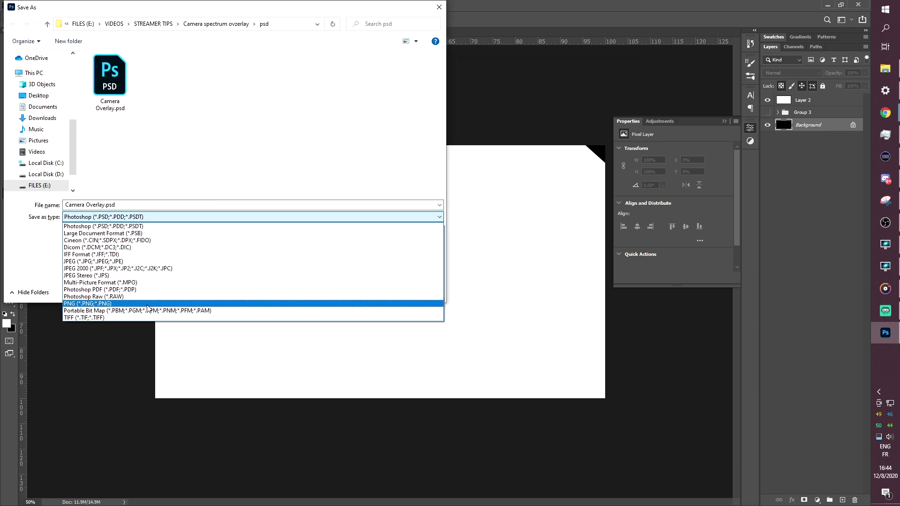
{"action": "left_click", "coordinate": [103, 303]}
{"action": "left_click_drag", "start_coordinate": [66, 205], "coordinate": [121, 205]}
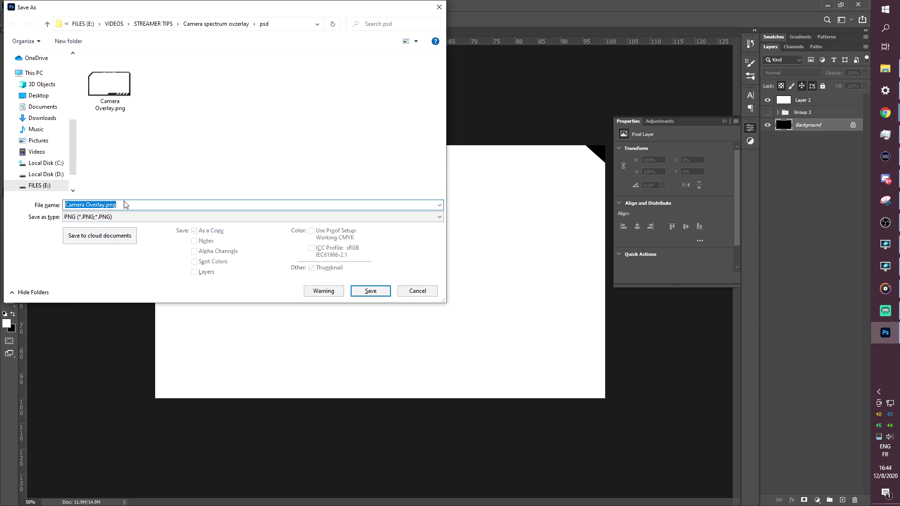
{"action": "key", "text": "Return"}
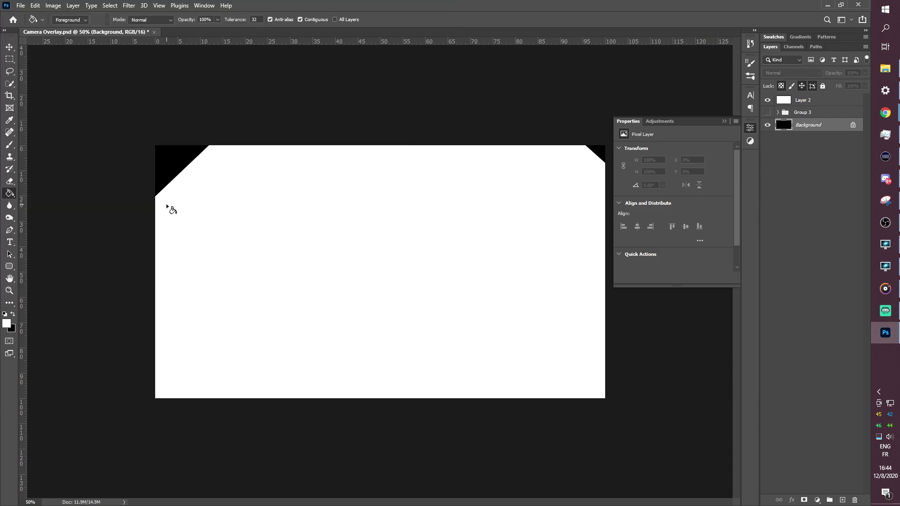
Step: Add an Image Mask/Blend filter to the Video Capture Device webcam source
{"action": "key", "text": "alt+Tab"}
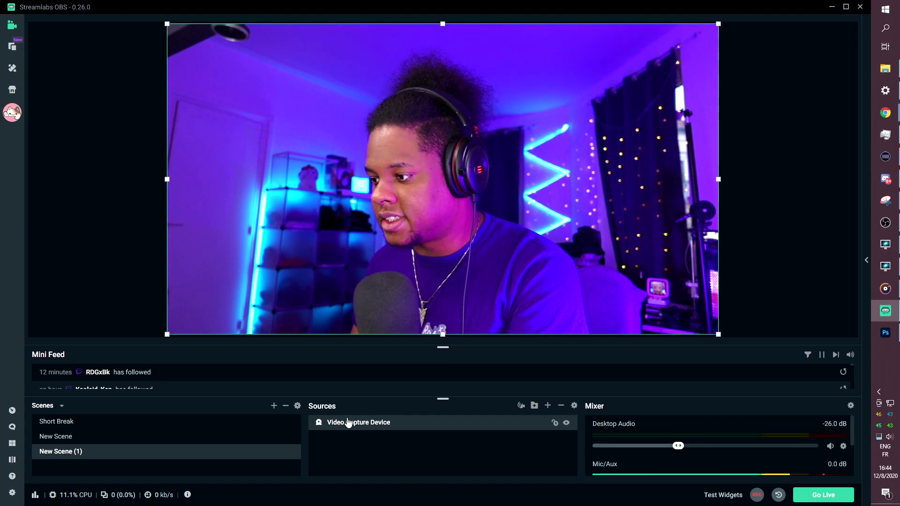
{"action": "right_click", "coordinate": [346, 423]}
{"action": "left_click", "coordinate": [360, 413]}
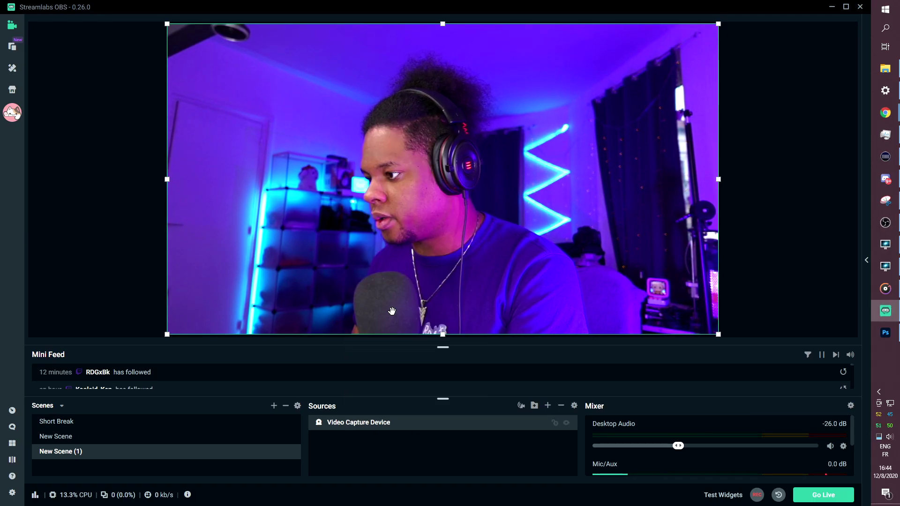
{"action": "right_click", "coordinate": [360, 413]}
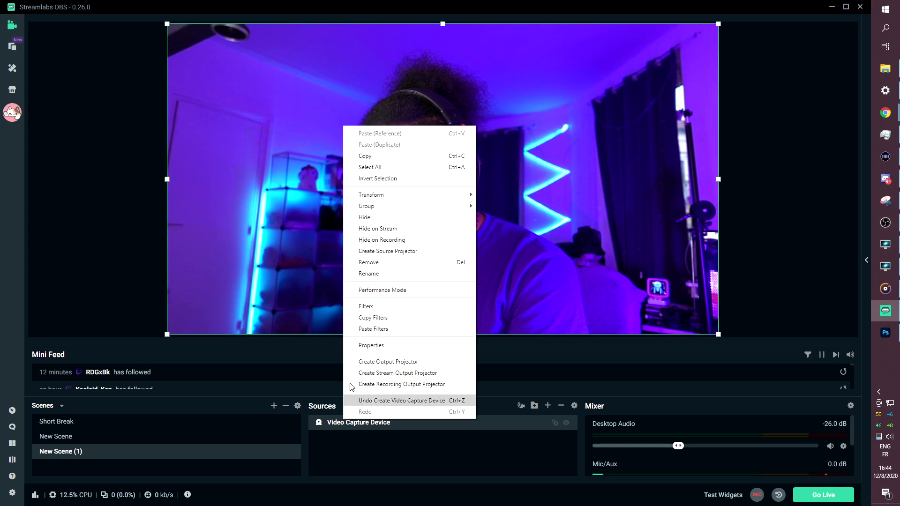
{"action": "left_click", "coordinate": [362, 305]}
{"action": "left_click", "coordinate": [258, 216]}
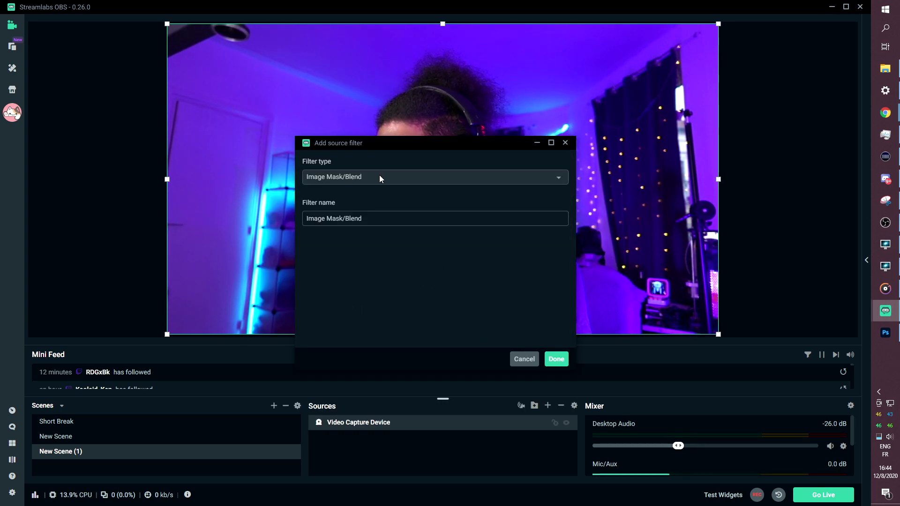
{"action": "left_click", "coordinate": [398, 176]}
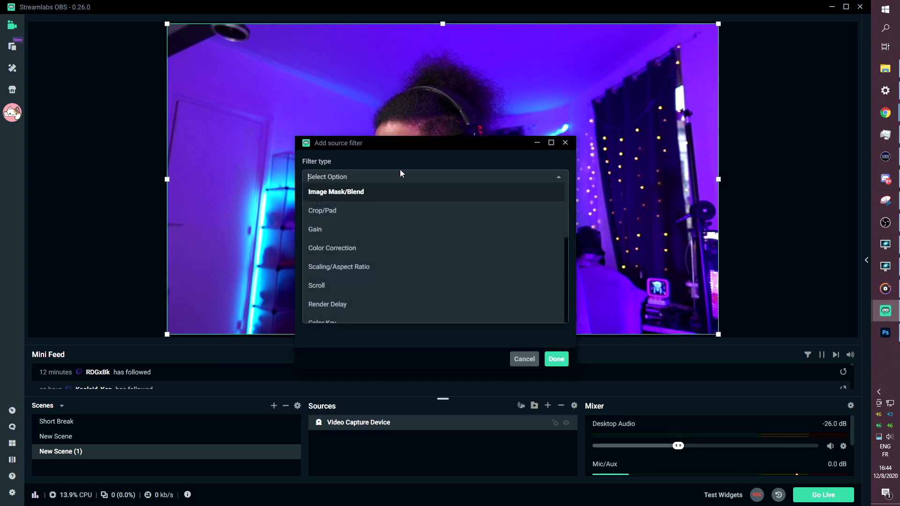
{"action": "left_click", "coordinate": [357, 192]}
{"action": "left_click", "coordinate": [555, 359]}
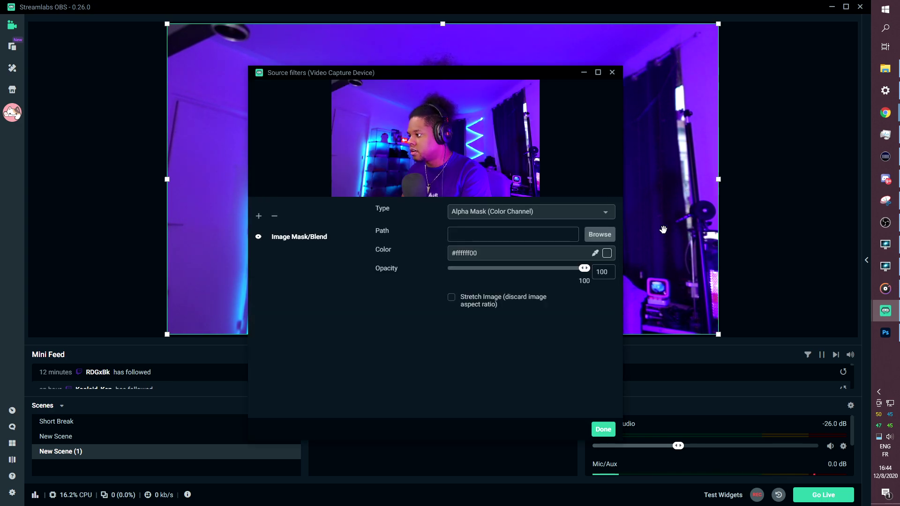
Step: Use Camera Mask.png from the psd folder as the webcam's mask image
{"action": "left_click", "coordinate": [599, 238]}
{"action": "scroll", "coordinate": [138, 310], "scroll_direction": "up", "scroll_amount": 5}
{"action": "left_click", "coordinate": [141, 281]}
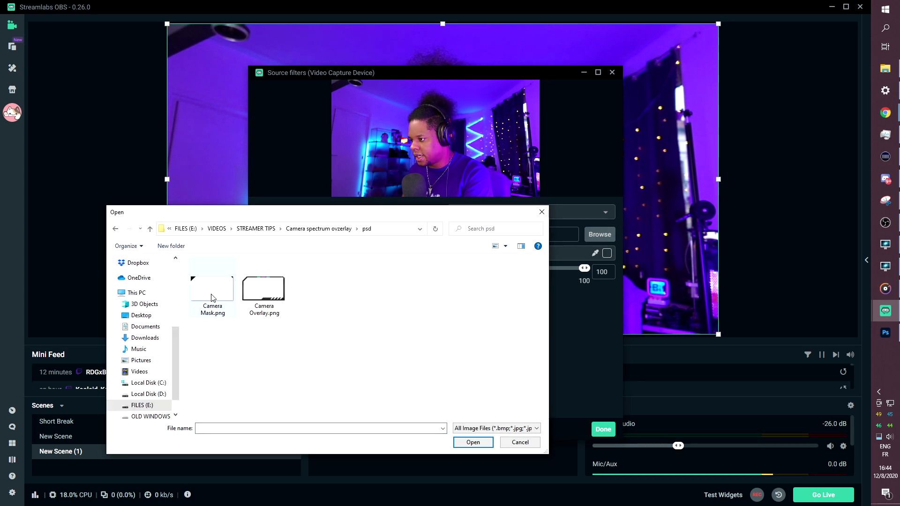
{"action": "left_click", "coordinate": [212, 291]}
{"action": "left_click", "coordinate": [473, 442]}
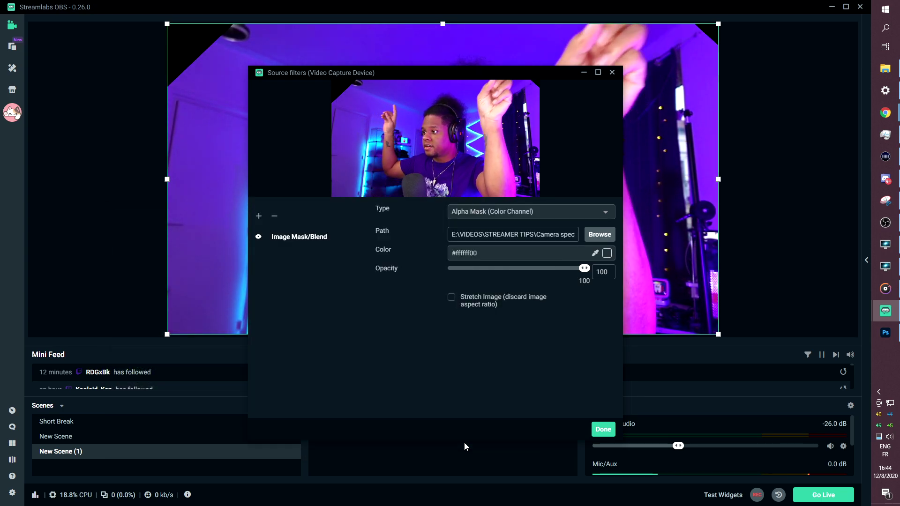
{"action": "left_click", "coordinate": [599, 430]}
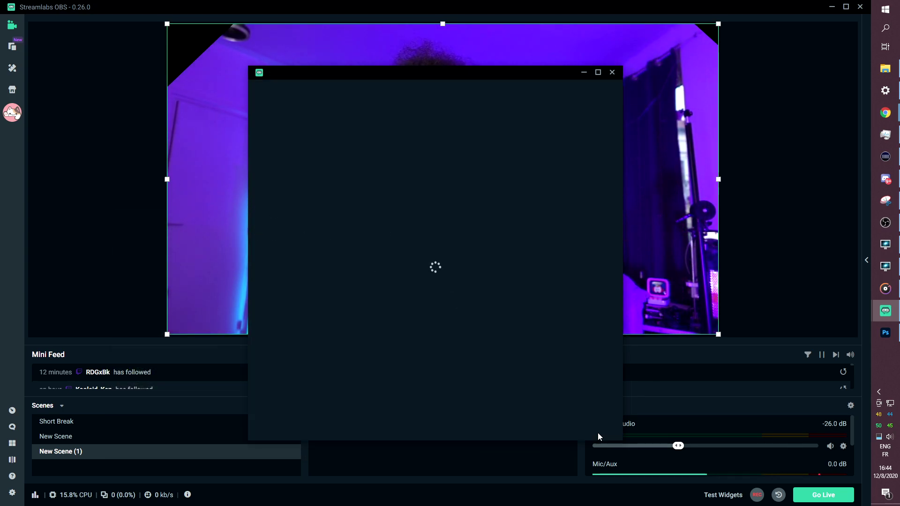
Step: Add an image source named 'CAM overlay' showing Camera Overlay.png
{"action": "left_click", "coordinate": [547, 405]}
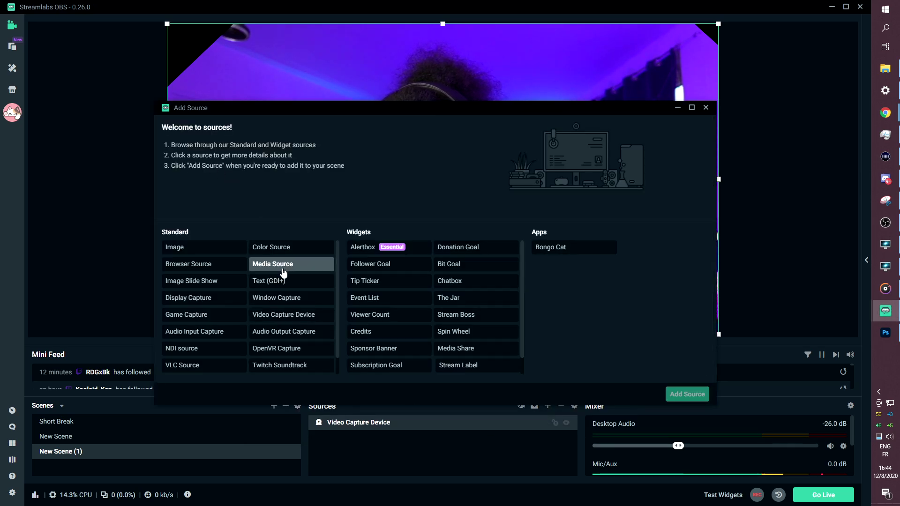
{"action": "left_click", "coordinate": [196, 252]}
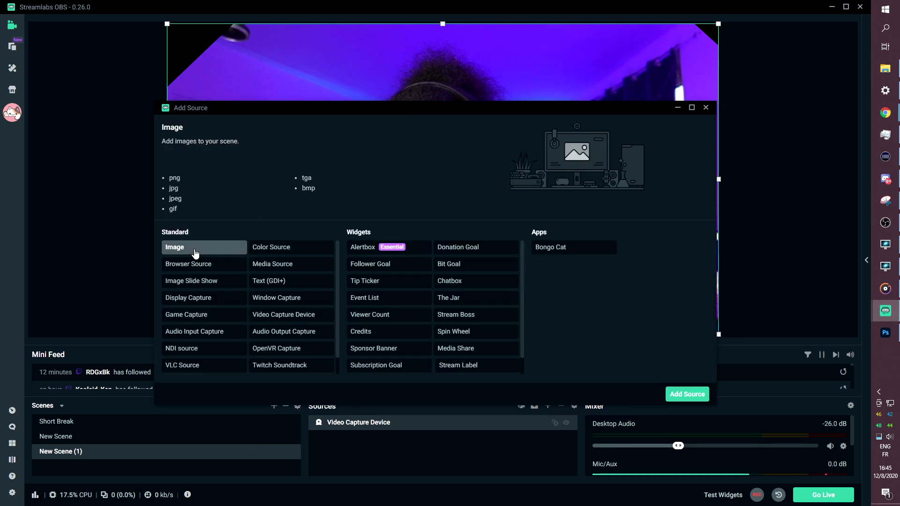
{"action": "left_click", "coordinate": [681, 394]}
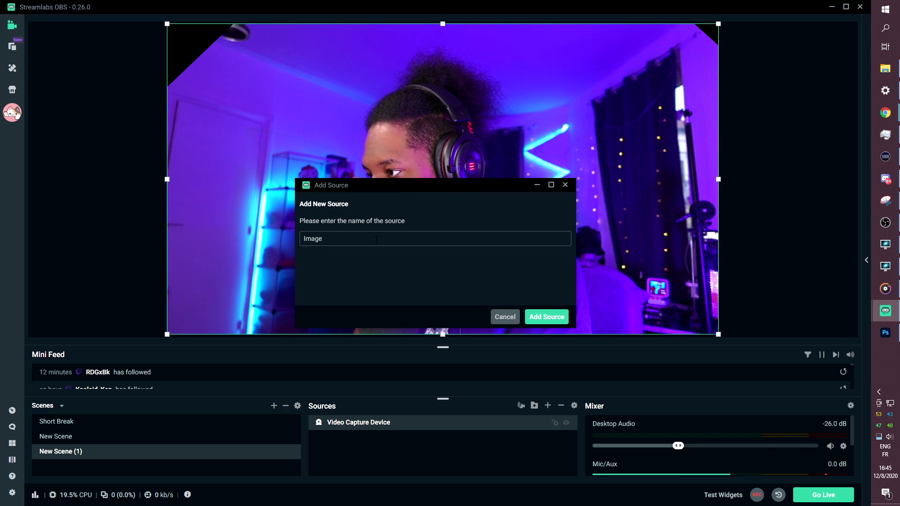
{"action": "type", "text": "CAM overlay"}
{"action": "key", "text": "Return"}
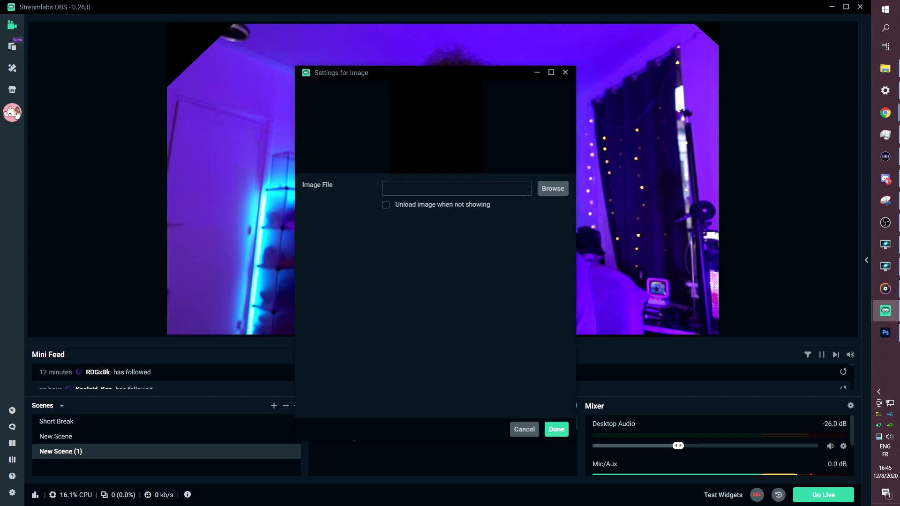
{"action": "left_click", "coordinate": [553, 188]}
{"action": "double_click", "coordinate": [245, 305]}
{"action": "left_click", "coordinate": [555, 430]}
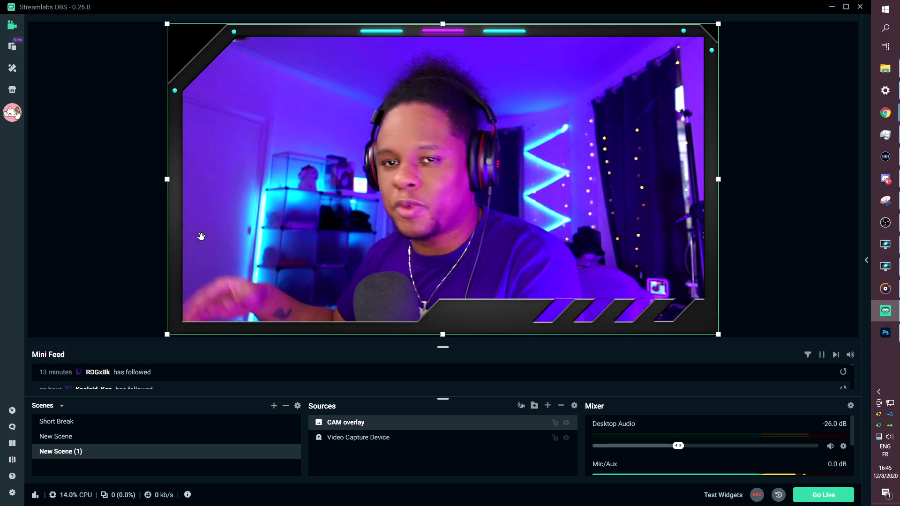
{"action": "left_click", "coordinate": [885, 332]}
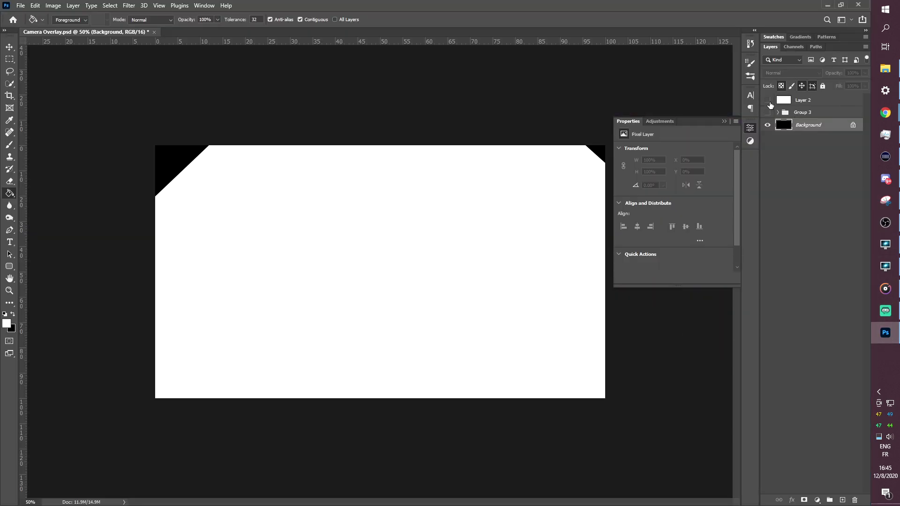
Step: Show Group 3's neon frame, hide the black Background, and Magic Wand the transparent corner
{"action": "left_click", "coordinate": [767, 112]}
{"action": "left_click", "coordinate": [767, 125]}
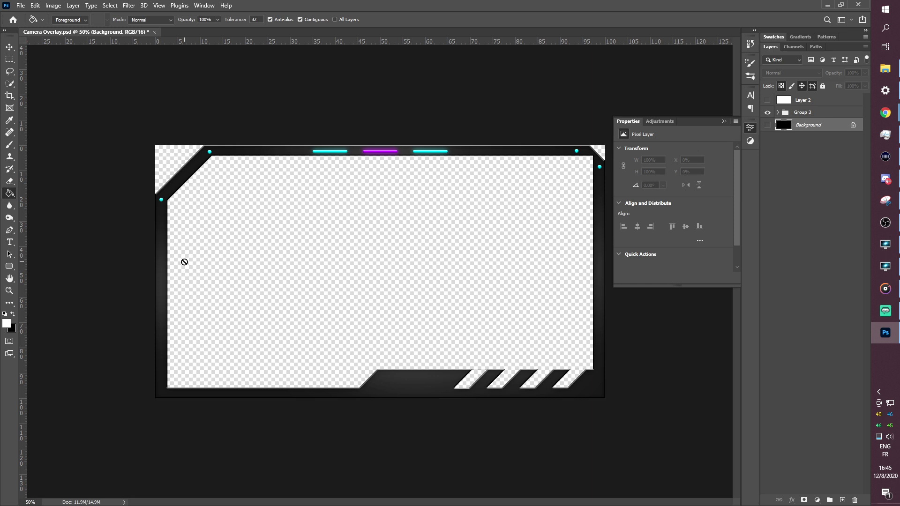
{"action": "key", "text": "w"}
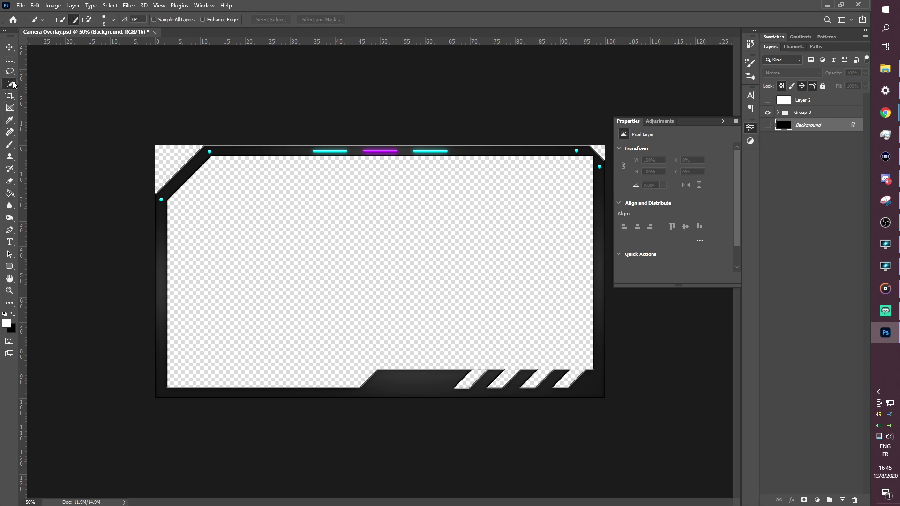
{"action": "right_click", "coordinate": [10, 84]}
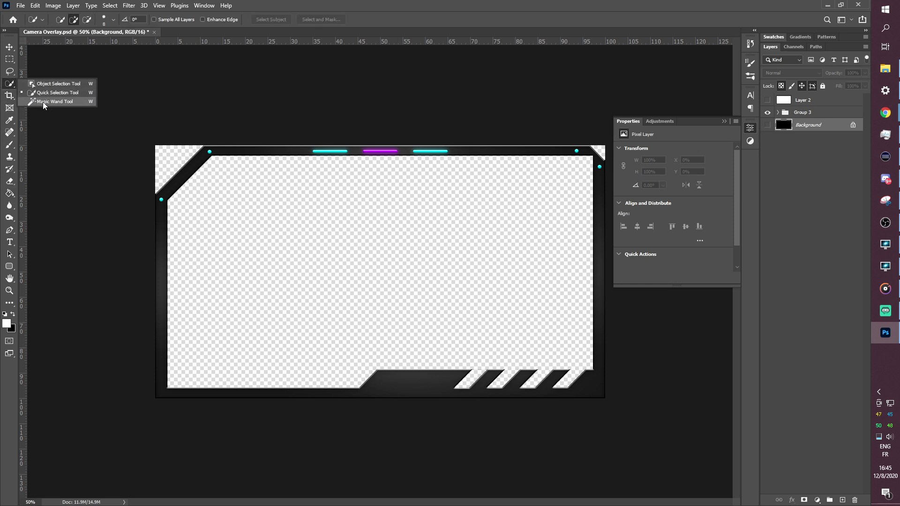
{"action": "left_click", "coordinate": [45, 101]}
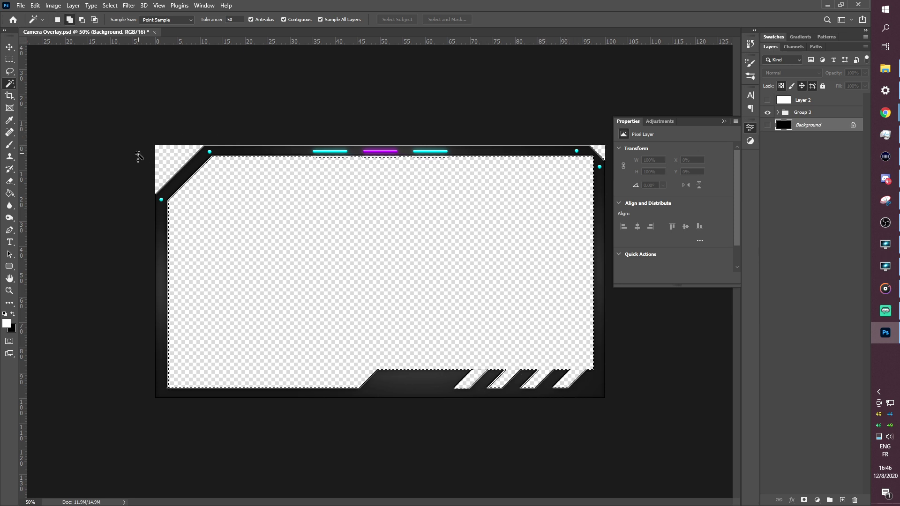
{"action": "left_click", "coordinate": [162, 171], "text": "shift"}
Step: With Layer 2 active, invert the selection onto the frame and add an empty Layer 3
{"action": "key", "text": "alt+period"}
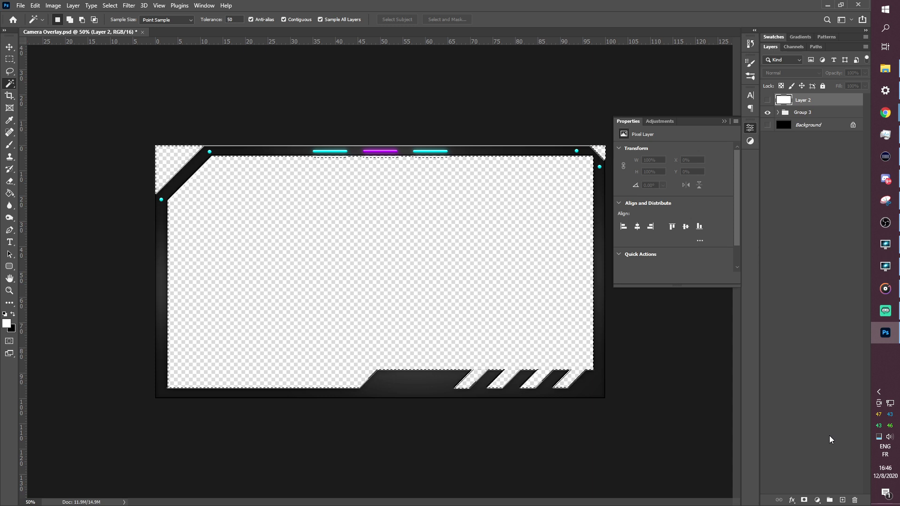
{"action": "key", "text": "ctrl+shift+i"}
{"action": "key", "text": "ctrl+shift+alt+n"}
{"action": "key", "text": "g"}
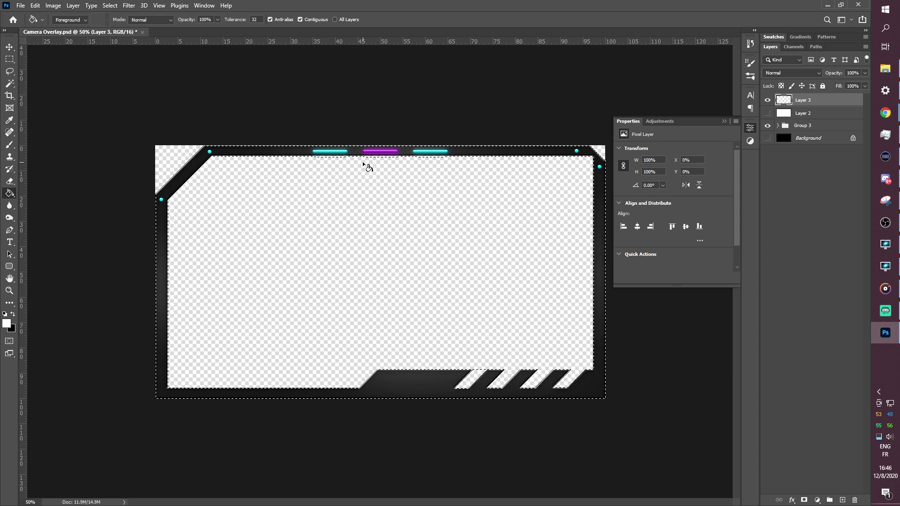
{"action": "key", "text": "ctrl+plus"}
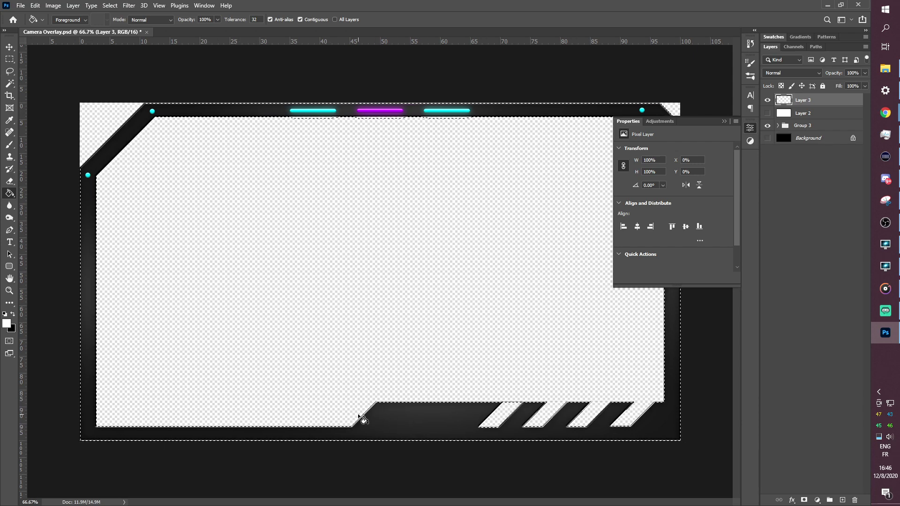
Step: Contract the frame selection by 3 pixels
{"action": "left_click", "coordinate": [128, 5]}
{"action": "mouse_move", "coordinate": [109, 8]}
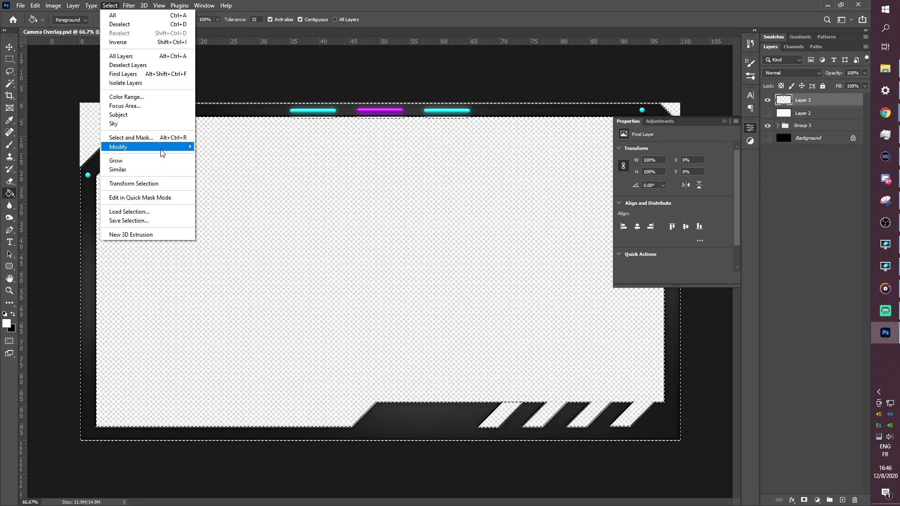
{"action": "mouse_move", "coordinate": [163, 150]}
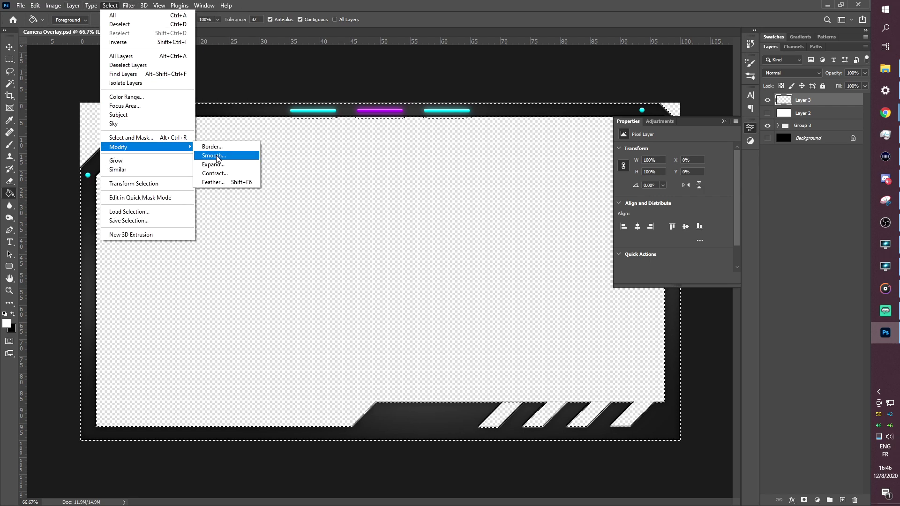
{"action": "left_click", "coordinate": [218, 173]}
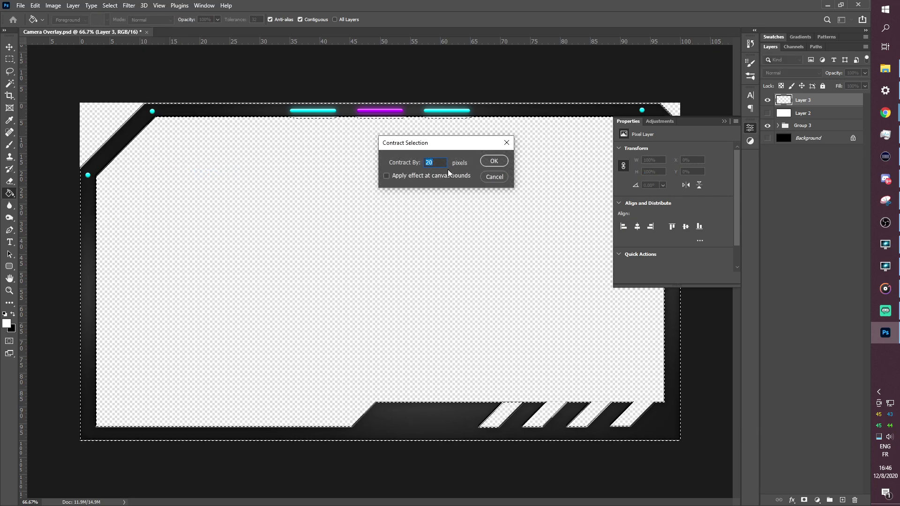
{"action": "type", "text": "3"}
{"action": "key", "text": "Return"}
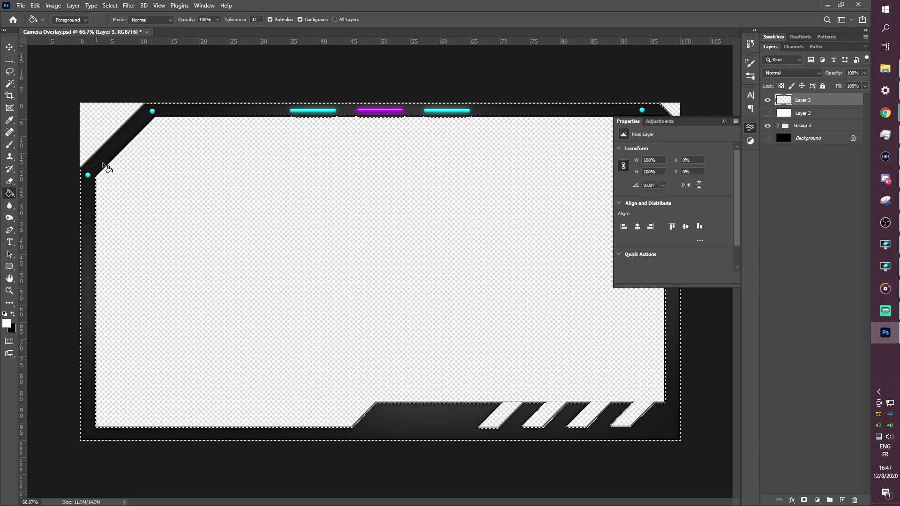
Step: Fill the selection white on Layer 3, show the Background again, and deselect
{"action": "left_click", "coordinate": [123, 150]}
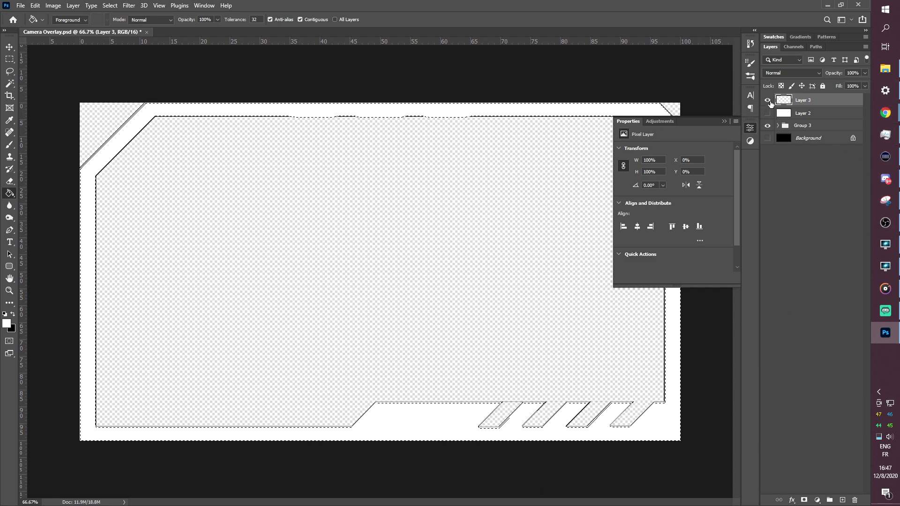
{"action": "left_click", "coordinate": [767, 139]}
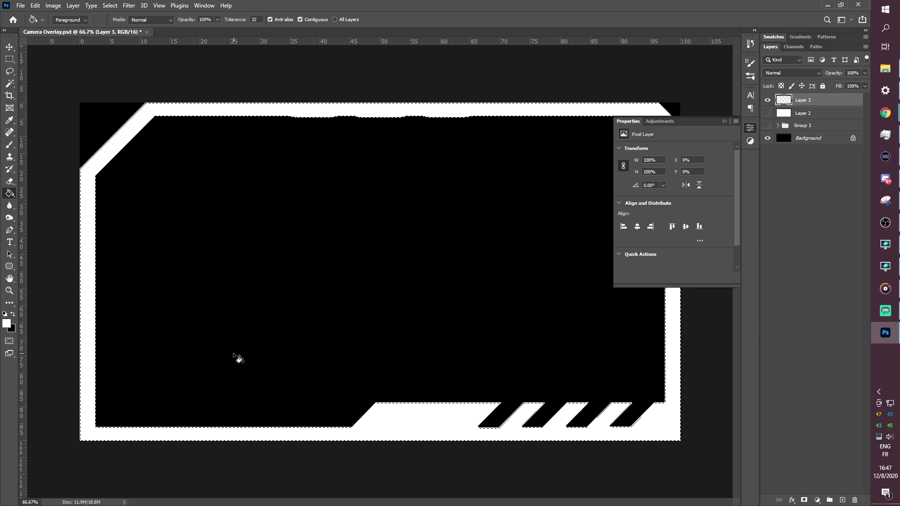
{"action": "key", "text": "ctrl+d"}
Step: Save a PNG copy of the document named 'Spectrum OMask'
{"action": "key", "text": "ctrl+shift+s"}
{"action": "left_click", "coordinate": [253, 216]}
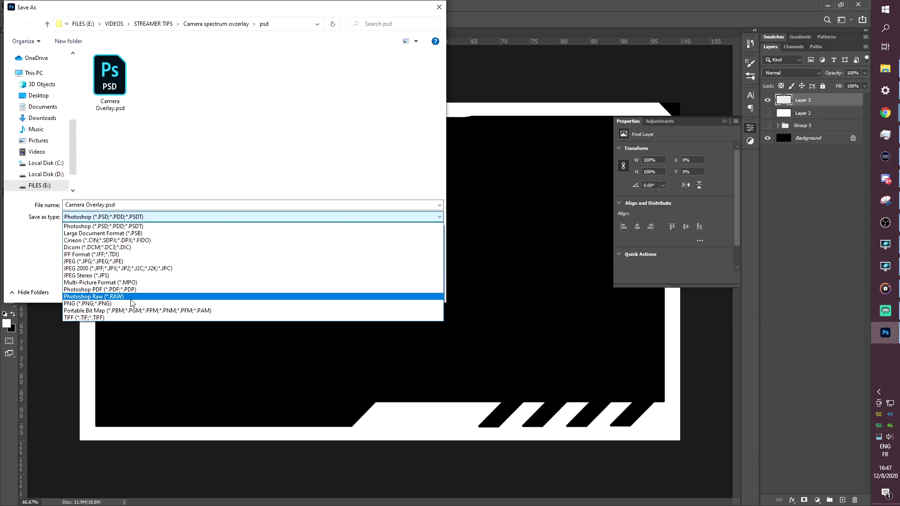
{"action": "left_click", "coordinate": [141, 296]}
{"action": "type", "text": "Spectrum OMask"}
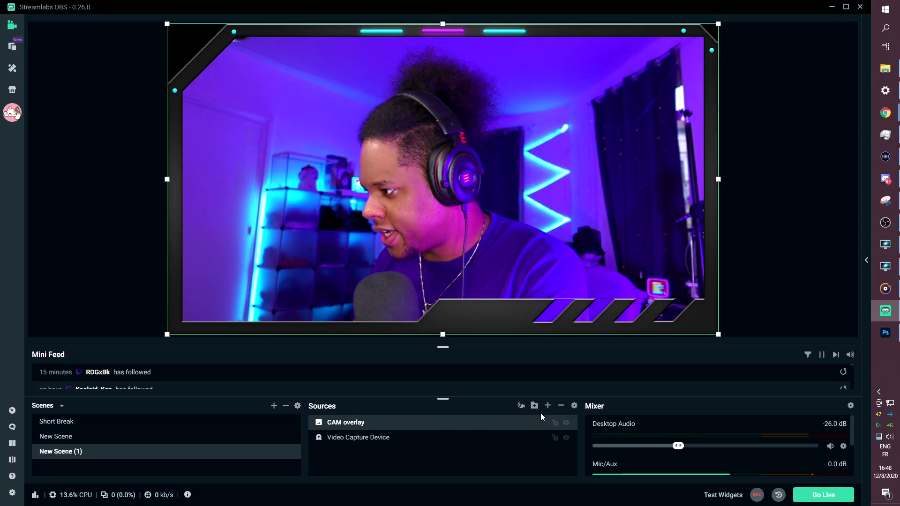
Step: Add a Game Capture of the Plane9 window with Allow Transparency, stretched to fill the frame
{"action": "left_click", "coordinate": [548, 406]}
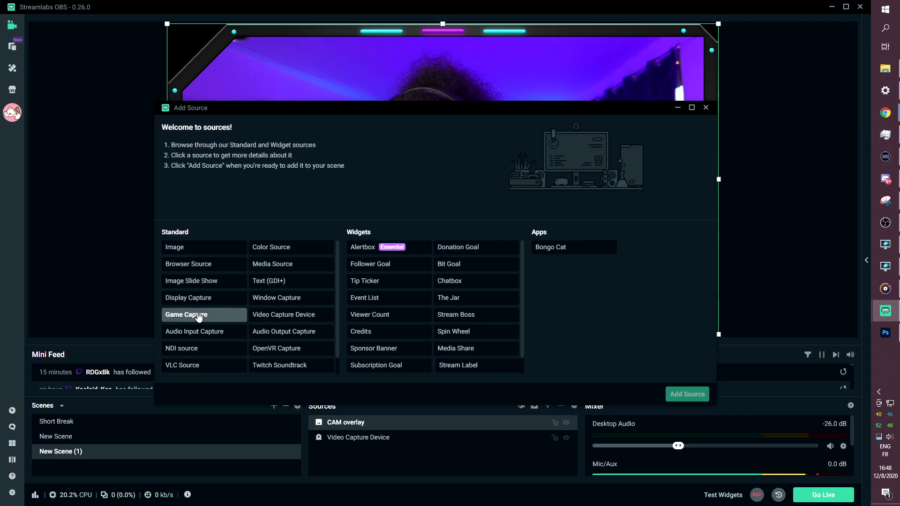
{"action": "left_click", "coordinate": [201, 315]}
{"action": "left_click", "coordinate": [698, 394]}
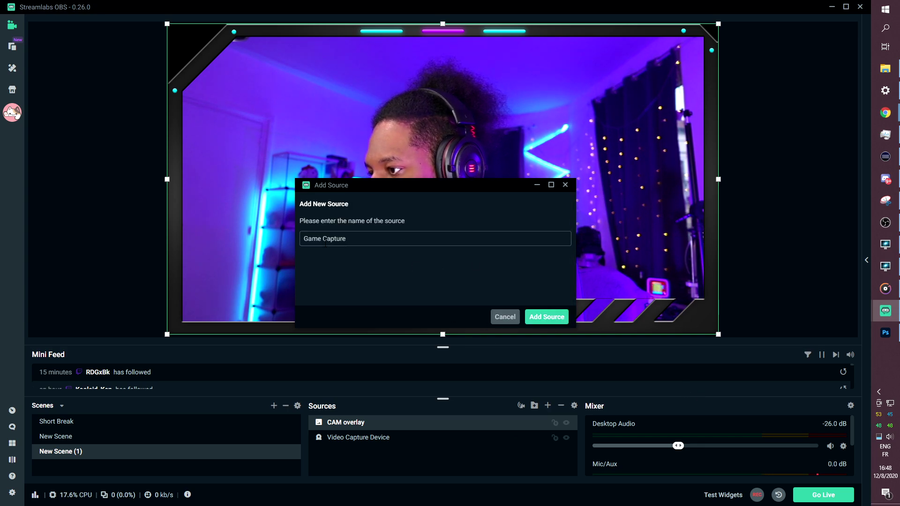
{"action": "key", "text": "Return"}
{"action": "left_click", "coordinate": [468, 211]}
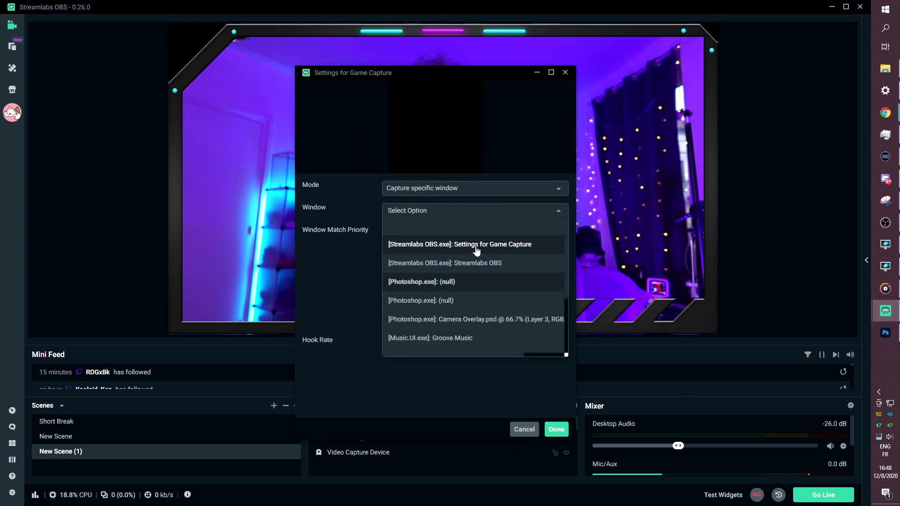
{"action": "left_click", "coordinate": [449, 270]}
{"action": "left_click", "coordinate": [384, 268]}
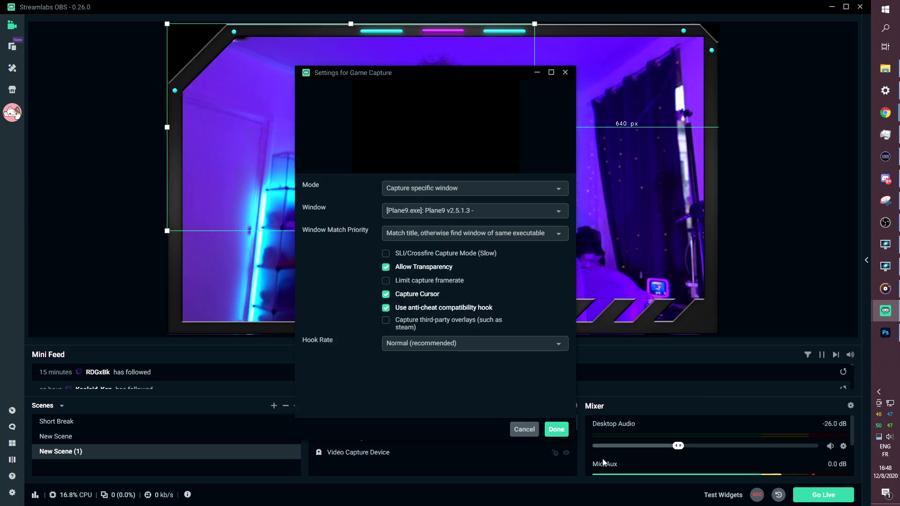
{"action": "left_click", "coordinate": [556, 429]}
{"action": "left_click_drag", "start_coordinate": [534, 230], "coordinate": [718, 323]}
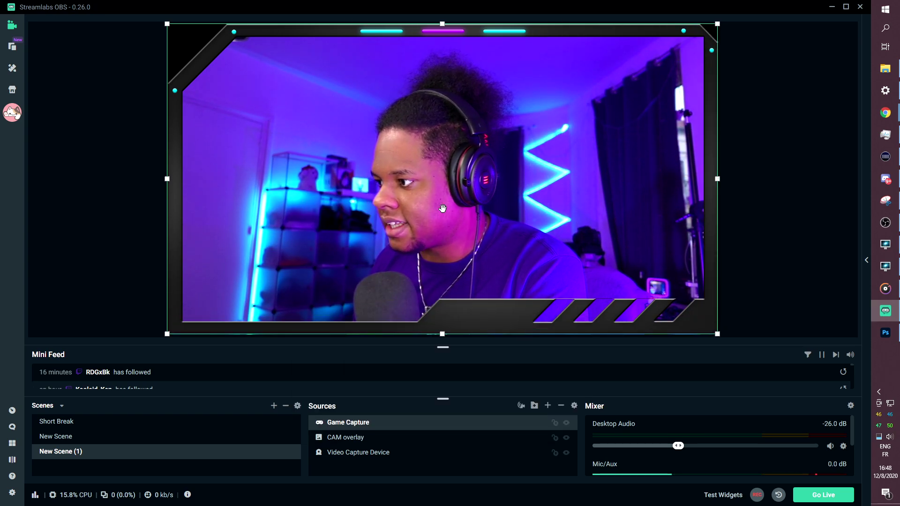
Step: Give Game Capture an Image Mask/Blend filter using the Spectrum Mask.png image
{"action": "right_click", "coordinate": [348, 425]}
{"action": "left_click", "coordinate": [368, 310]}
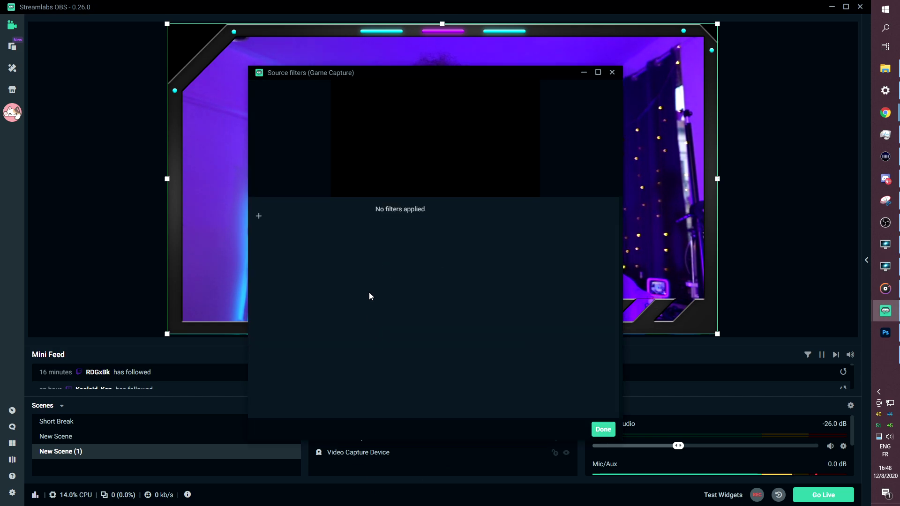
{"action": "left_click", "coordinate": [258, 217]}
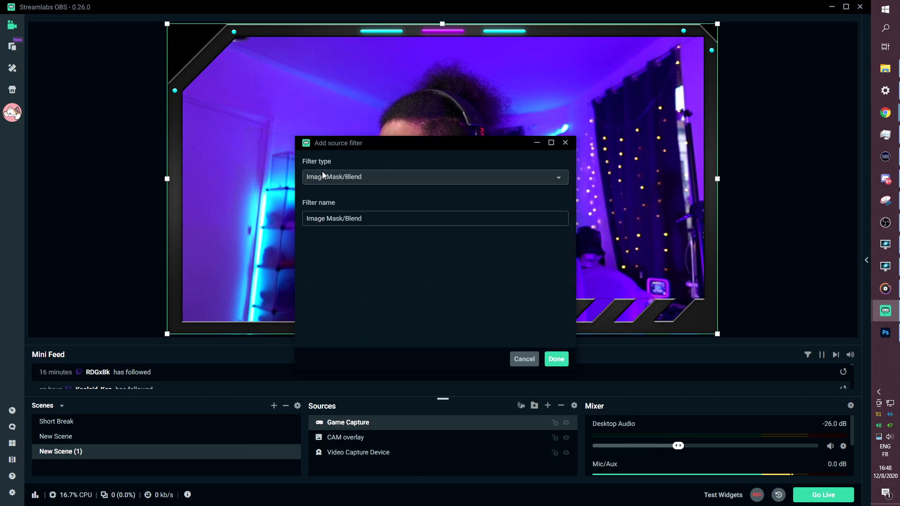
{"action": "left_click", "coordinate": [556, 360]}
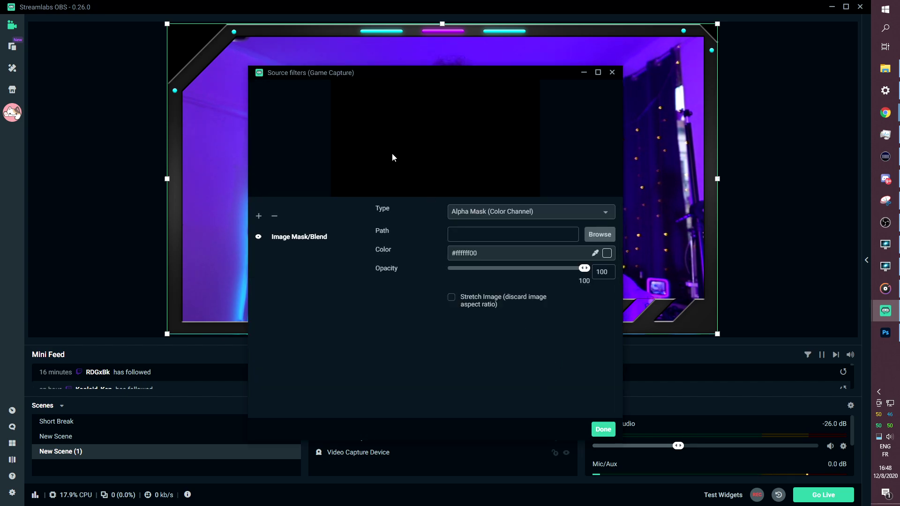
{"action": "left_click", "coordinate": [589, 237]}
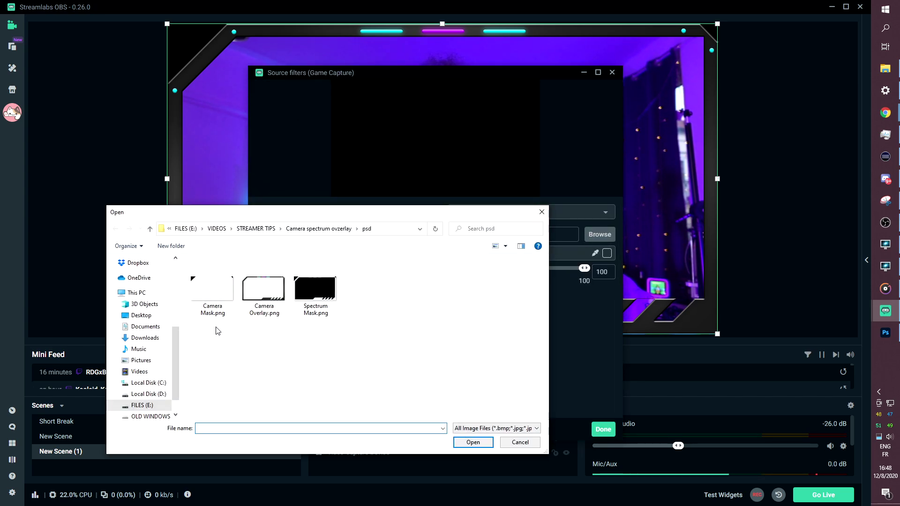
{"action": "left_click", "coordinate": [318, 296]}
{"action": "left_click", "coordinate": [472, 442]}
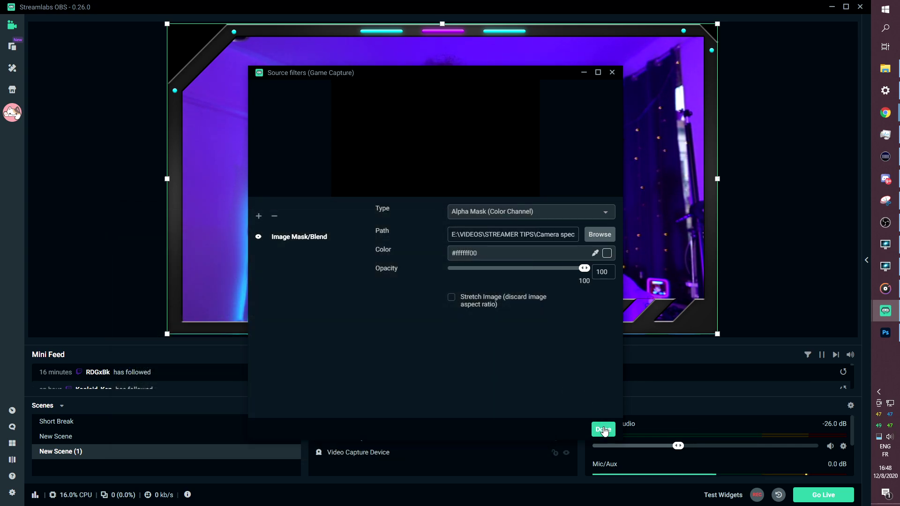
{"action": "left_click", "coordinate": [603, 430]}
{"action": "mouse_move", "coordinate": [892, 321]}
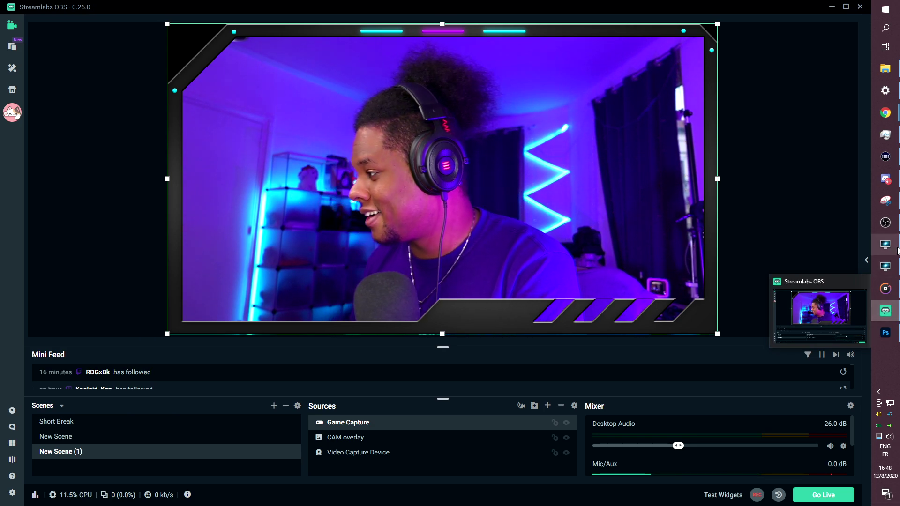
Step: Narrow Groove Music at the right, play the song to test the visualizer, then pause it
{"action": "left_click", "coordinate": [885, 288]}
{"action": "left_click_drag", "start_coordinate": [800, 304], "coordinate": [403, 303]}
{"action": "left_click_drag", "start_coordinate": [287, 46], "coordinate": [768, 30]}
{"action": "left_click", "coordinate": [825, 429]}
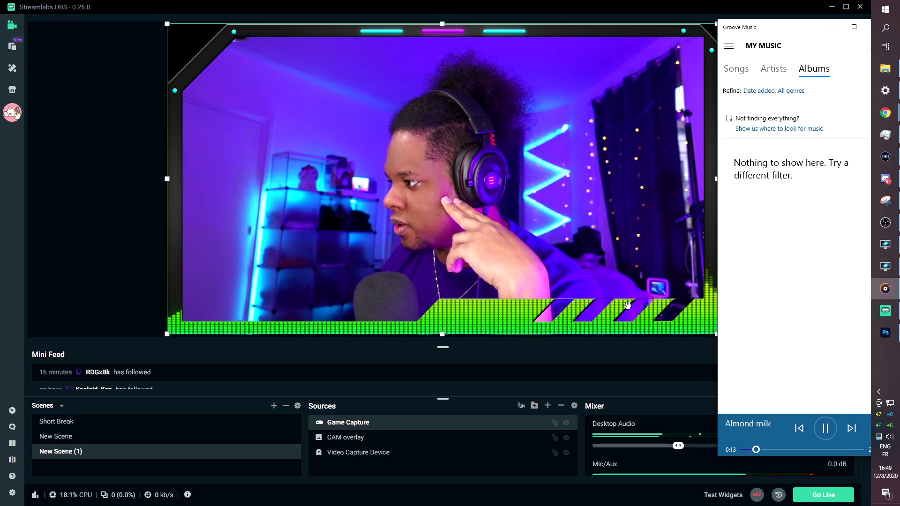
{"action": "left_click", "coordinate": [499, 9]}
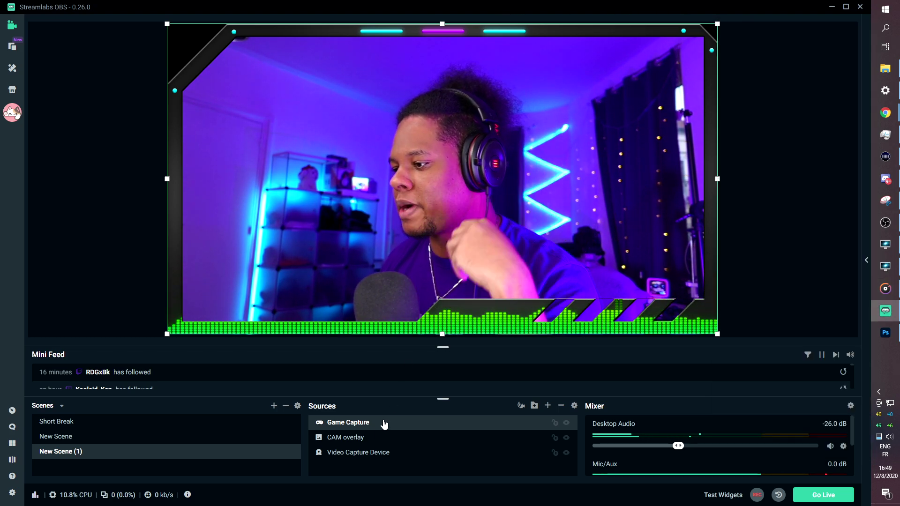
{"action": "left_click", "coordinate": [885, 289]}
{"action": "left_click", "coordinate": [825, 436]}
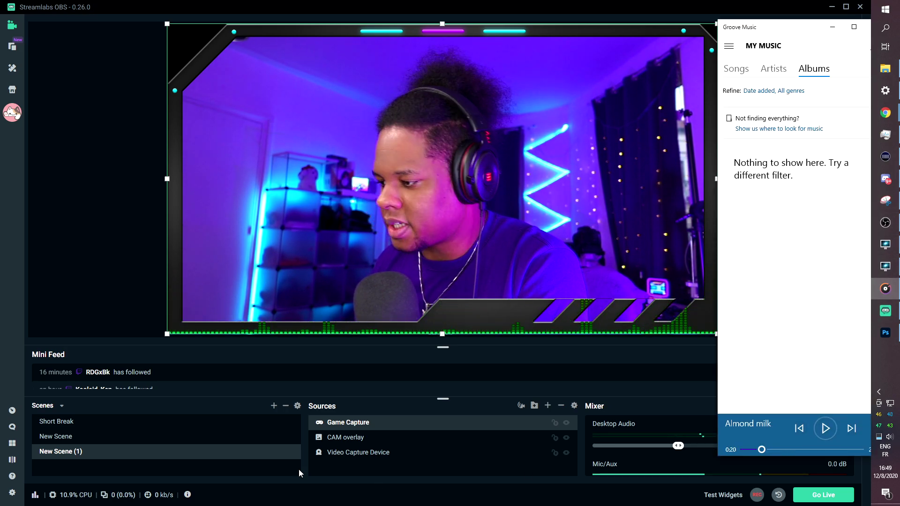
Step: Group the camera sources into a 'Camera overlay' folder, then shrink and move it up-right
{"action": "left_click", "coordinate": [353, 454]}
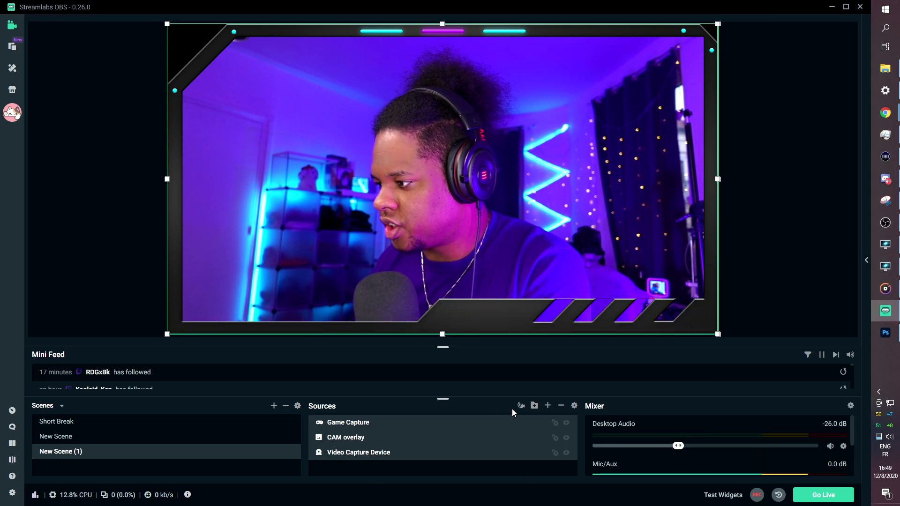
{"action": "left_click", "coordinate": [531, 409]}
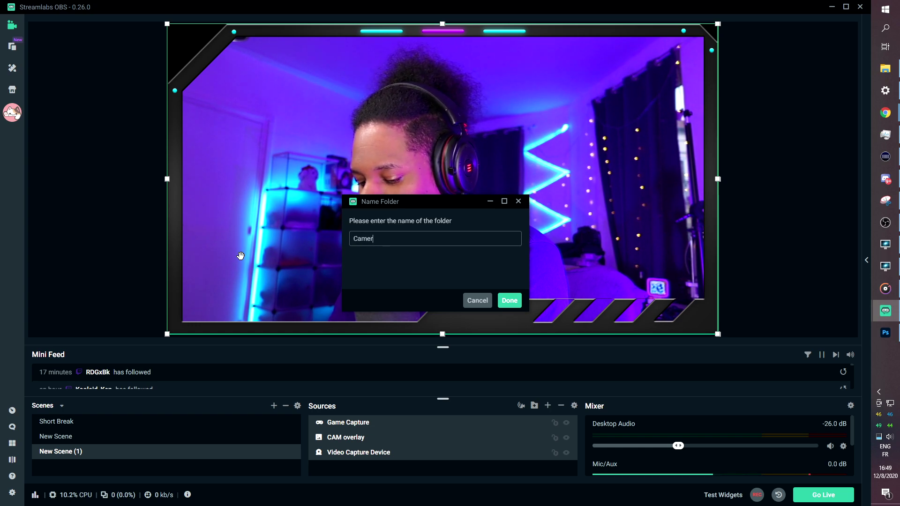
{"action": "type", "text": "ay"}
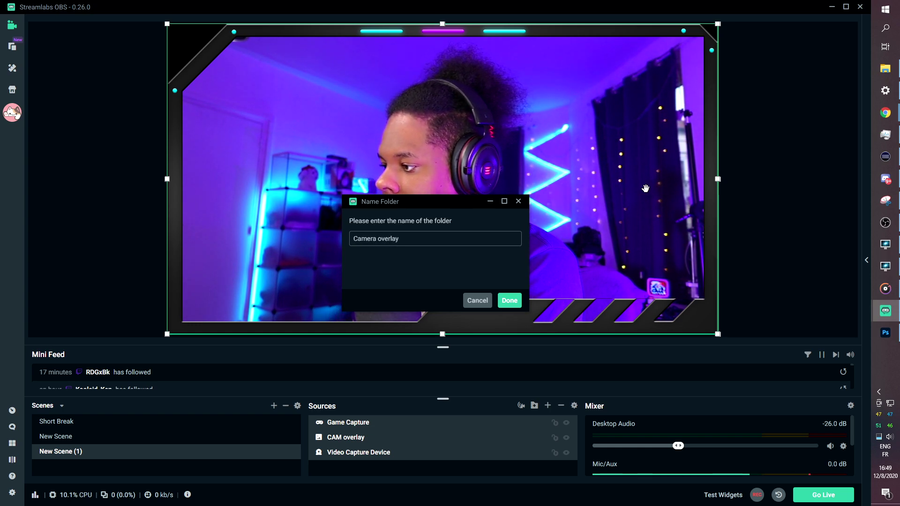
{"action": "left_click", "coordinate": [509, 300]}
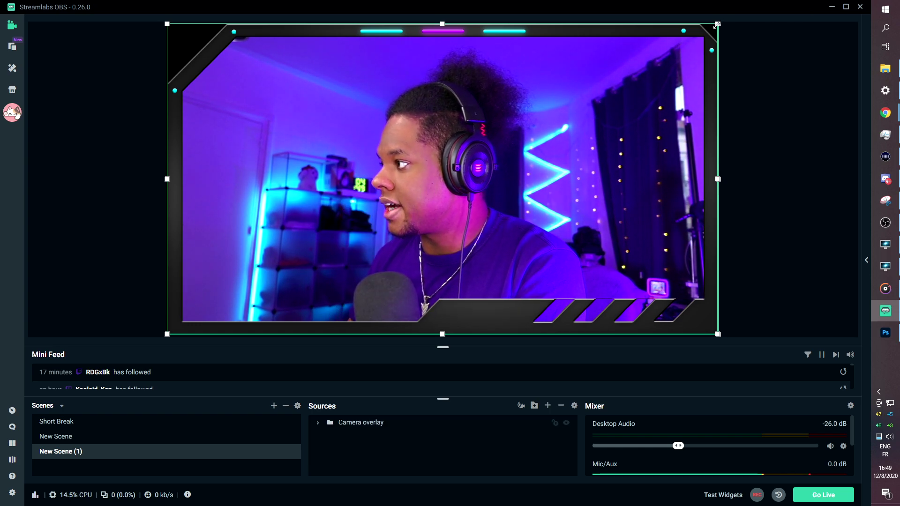
{"action": "left_click_drag", "start_coordinate": [715, 24], "coordinate": [558, 113]}
{"action": "left_click_drag", "start_coordinate": [240, 265], "coordinate": [317, 252]}
{"action": "left_click", "coordinate": [335, 427]}
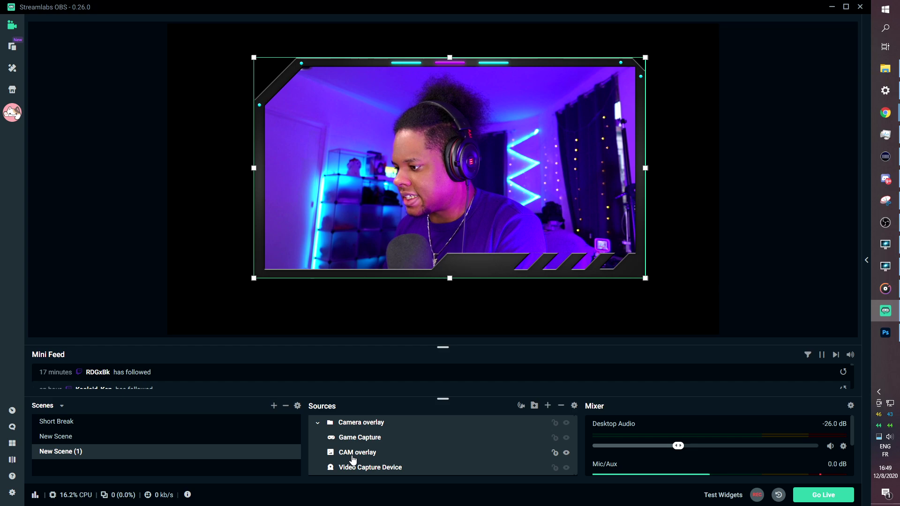
Step: Set Game Capture's Color Correction to brightness 0.23, saturation -0.33, hue shift -137.6
{"action": "left_click", "coordinate": [884, 309]}
{"action": "left_click_drag", "start_coordinate": [339, 74], "coordinate": [639, 53]}
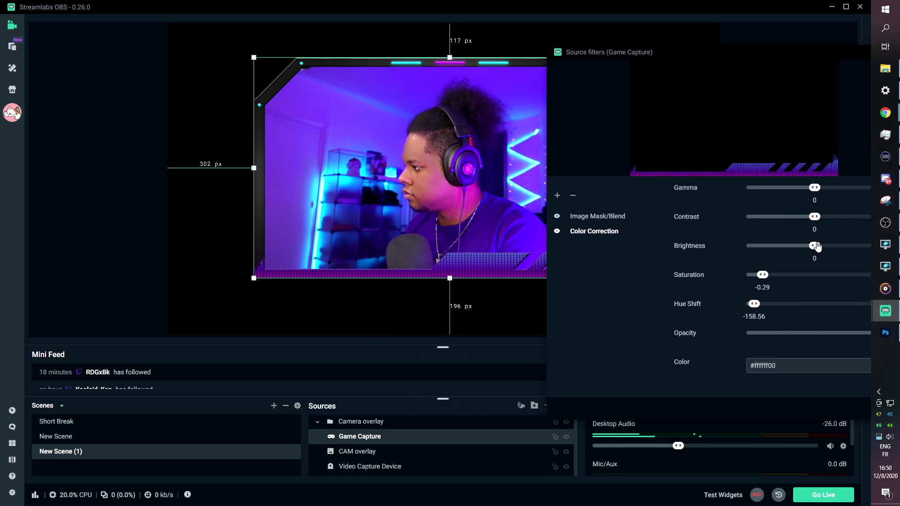
{"action": "left_click_drag", "start_coordinate": [828, 248], "coordinate": [831, 248]}
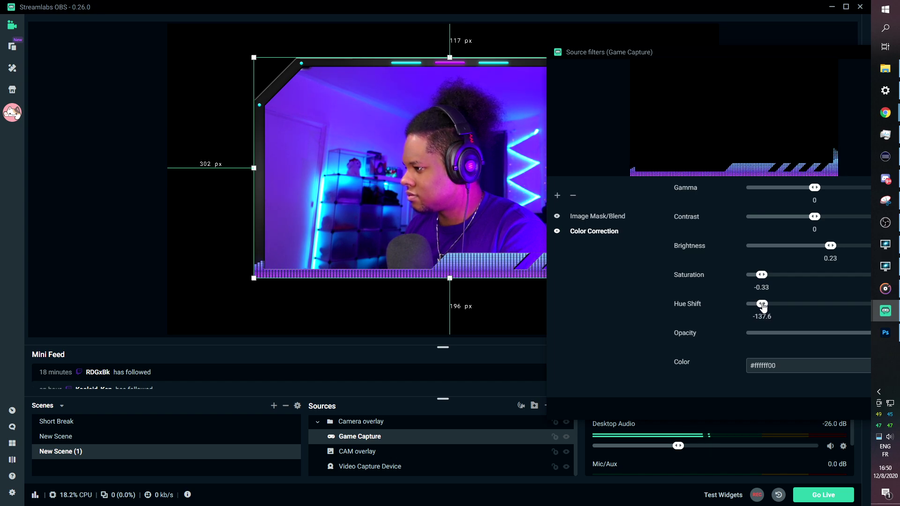
{"action": "left_click_drag", "start_coordinate": [691, 50], "coordinate": [522, 43]}
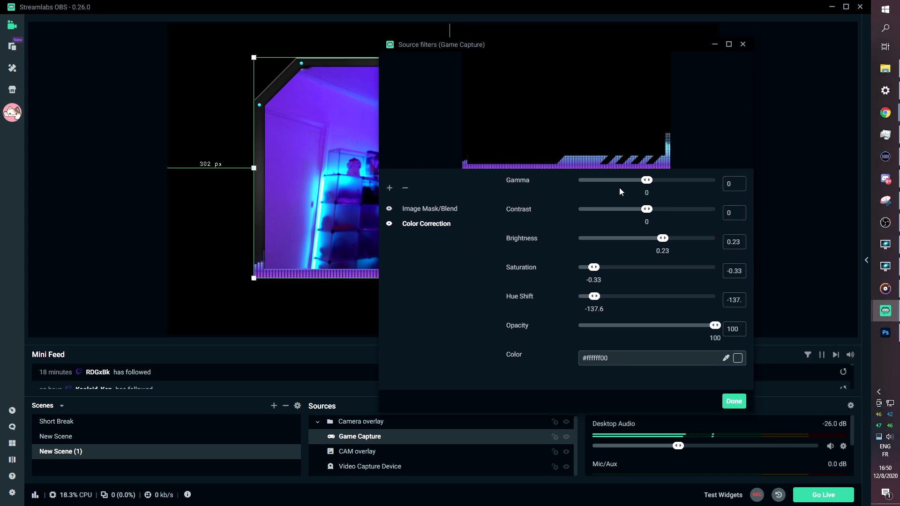
{"action": "left_click", "coordinate": [734, 402]}
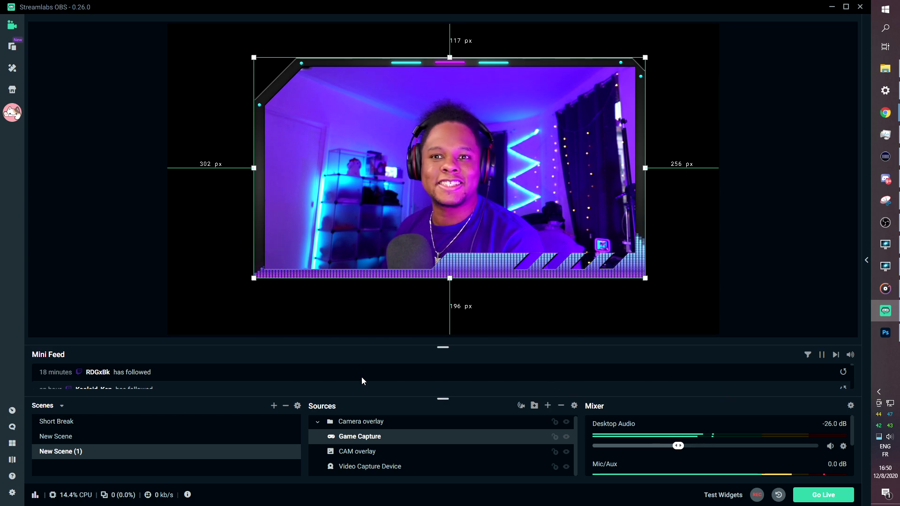
Step: Add a gameplay Media Source beneath the Camera overlay group and select the group
{"action": "left_click", "coordinate": [546, 405]}
{"action": "left_click", "coordinate": [284, 265]}
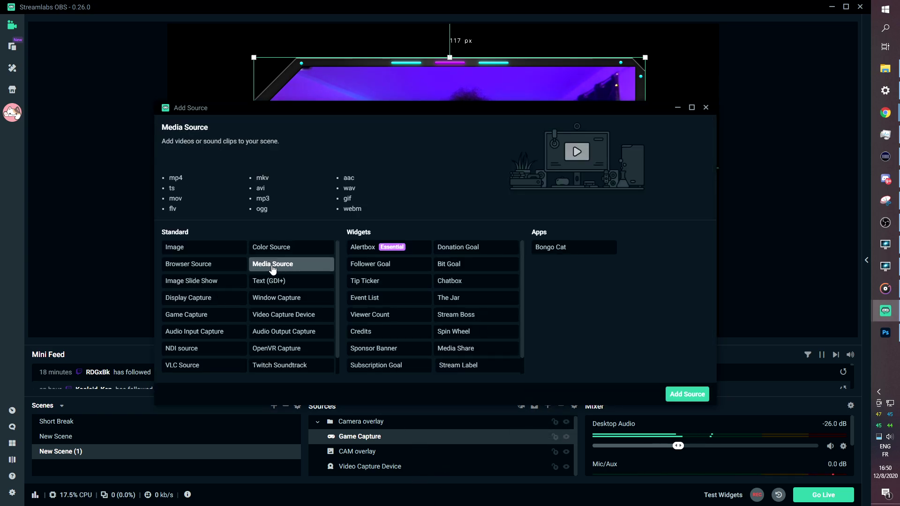
{"action": "double_click", "coordinate": [272, 268]}
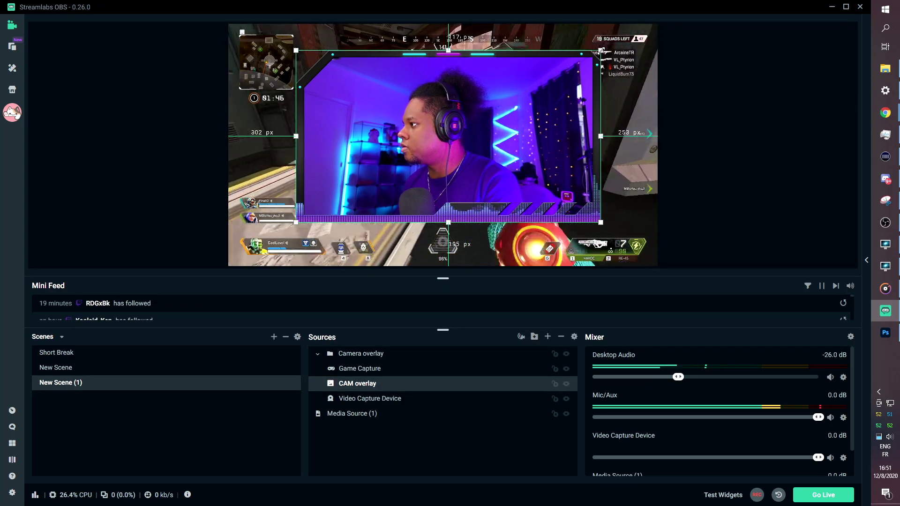
{"action": "mouse_move", "coordinate": [602, 50]}
{"action": "left_mouse_down"}
{"action": "mouse_move", "coordinate": [469, 110]}
{"action": "mouse_move", "coordinate": [600, 50]}
{"action": "left_mouse_up"}
{"action": "left_click", "coordinate": [358, 354]}
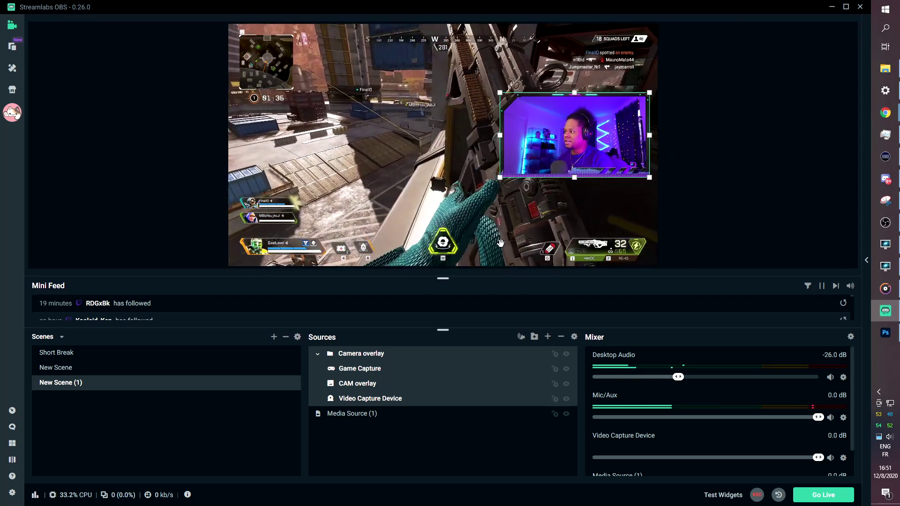
Step: Pause and resume the song in Groove Music, then return to Streamlabs OBS
{"action": "left_click", "coordinate": [885, 288]}
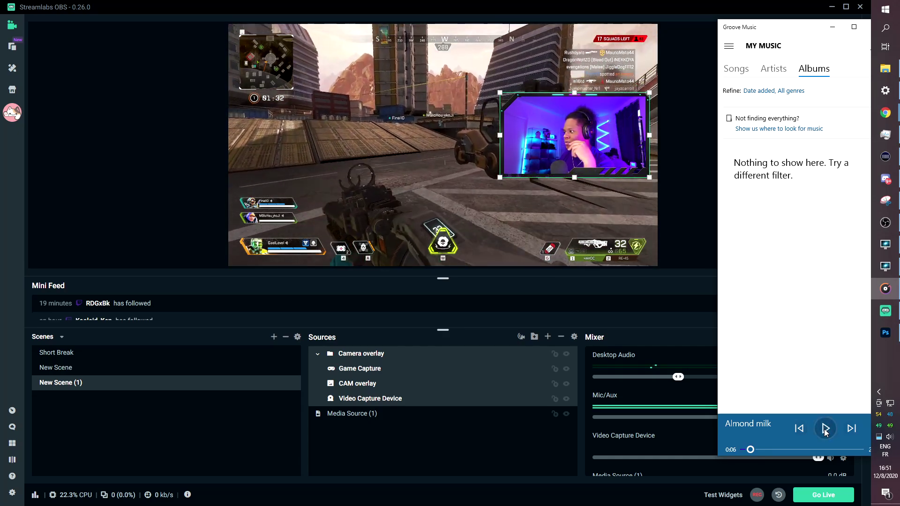
{"action": "left_click", "coordinate": [824, 429]}
{"action": "left_click", "coordinate": [824, 429]}
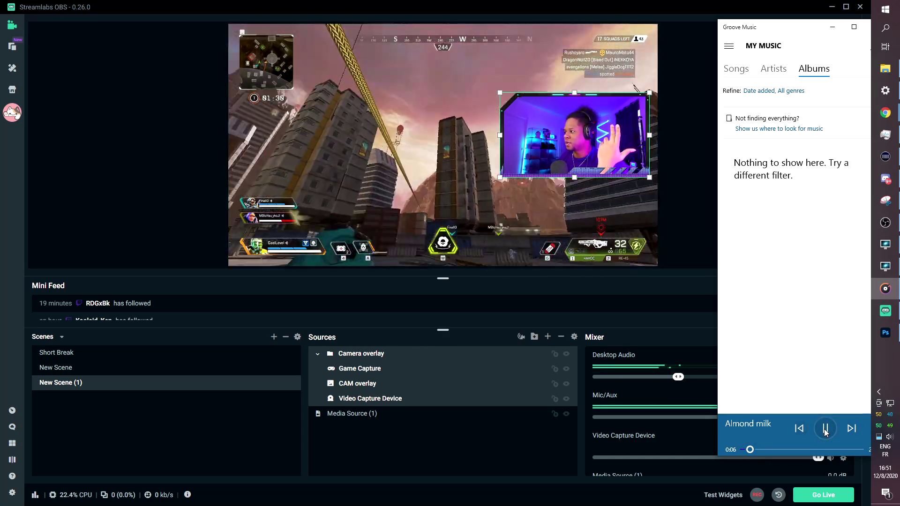
{"action": "left_click", "coordinate": [406, 450]}
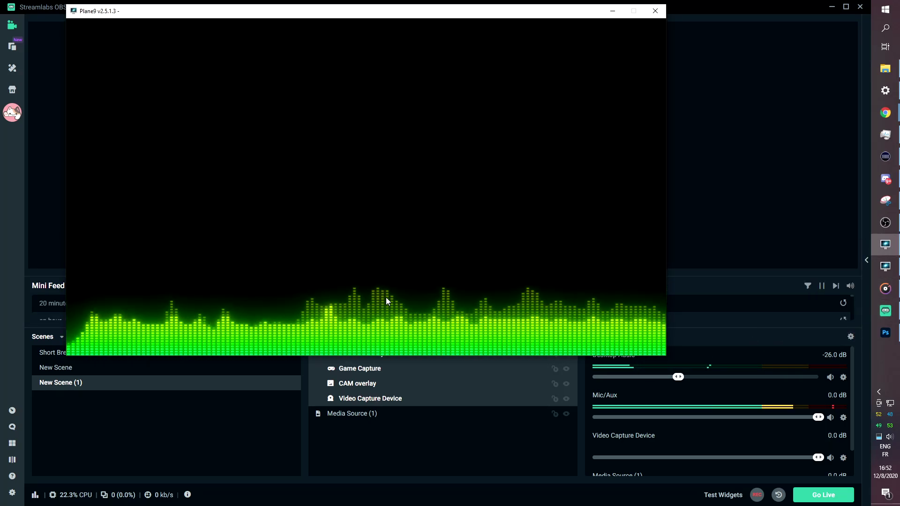
Step: Preview the Matrix Trails scene in Plane9's scene browser, then return to Streamlabs OBS
{"action": "mouse_move", "coordinate": [885, 253]}
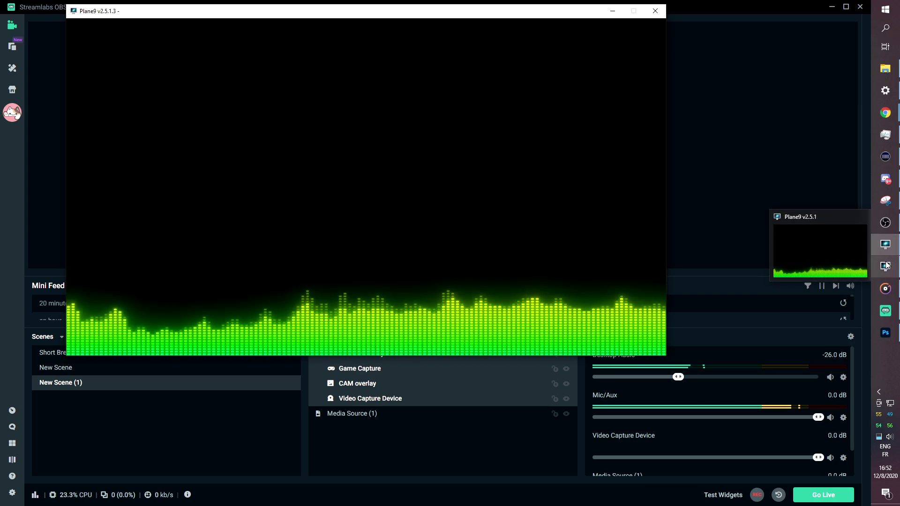
{"action": "left_click", "coordinate": [885, 266]}
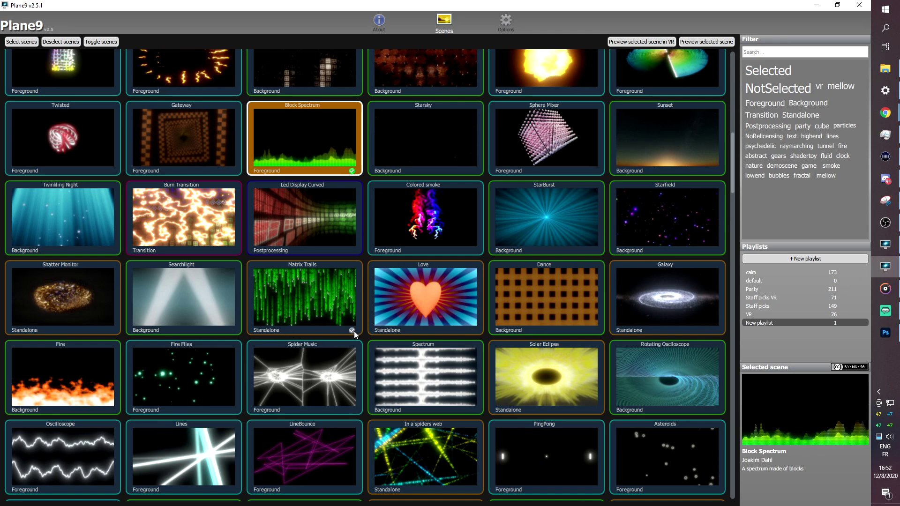
{"action": "double_click", "coordinate": [353, 331]}
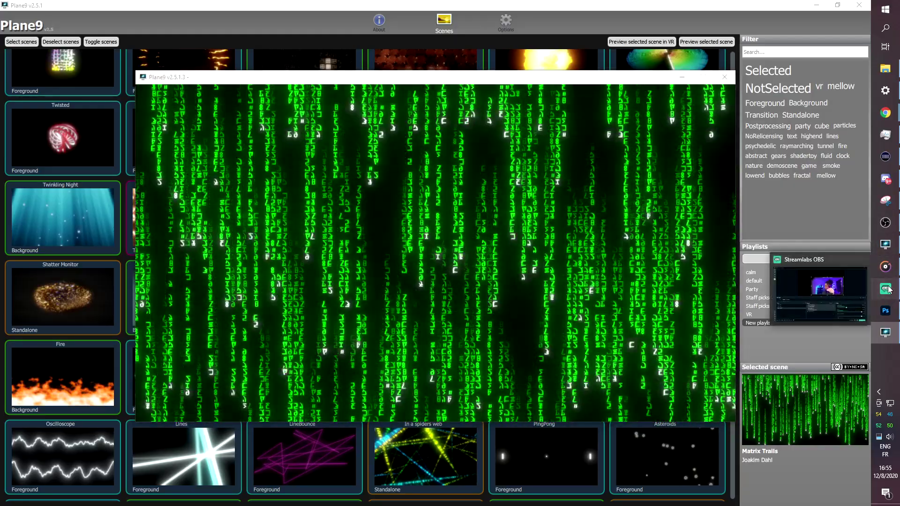
{"action": "left_click", "coordinate": [884, 288]}
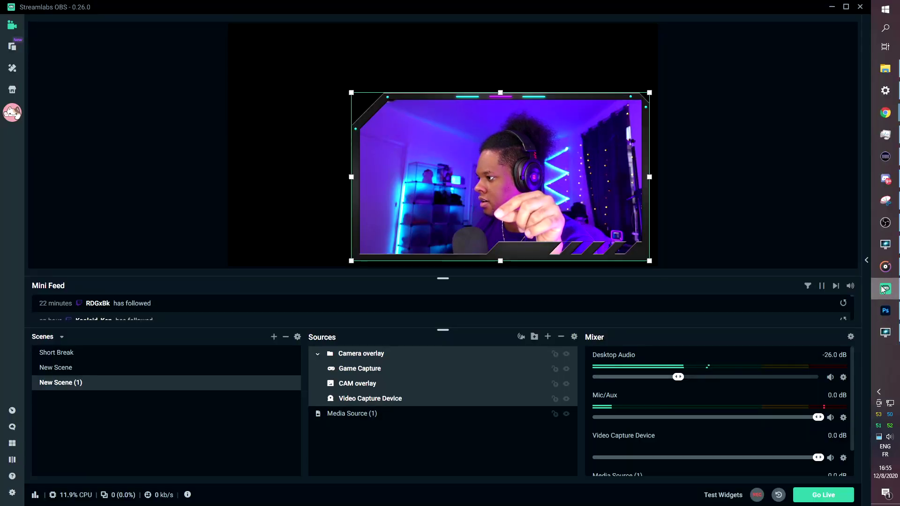
Step: Select the Camera overlay group and enlarge the webcam frame up and to the left
{"action": "left_click", "coordinate": [355, 414]}
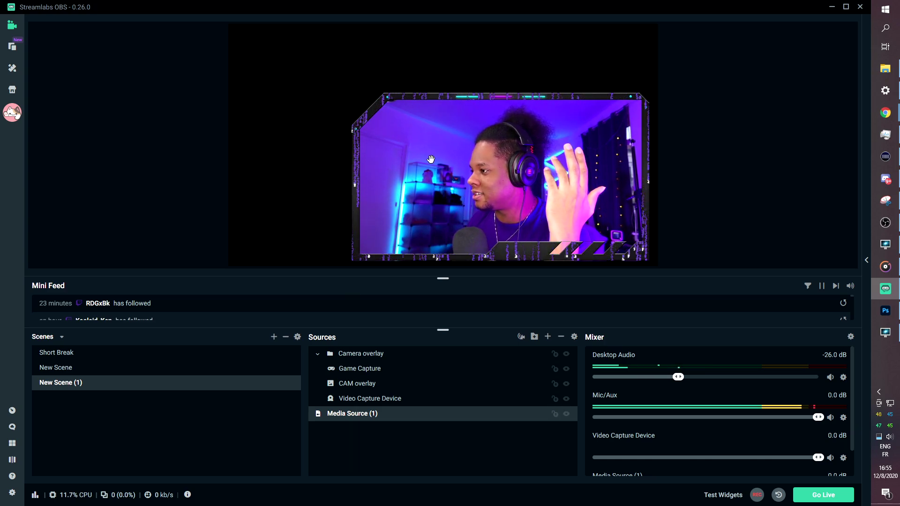
{"action": "left_click", "coordinate": [352, 350]}
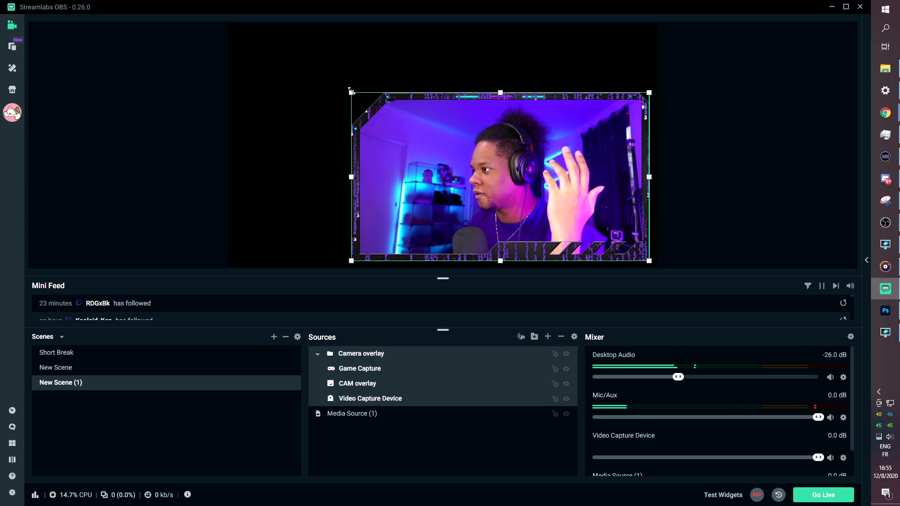
{"action": "left_click_drag", "start_coordinate": [351, 90], "coordinate": [262, 42]}
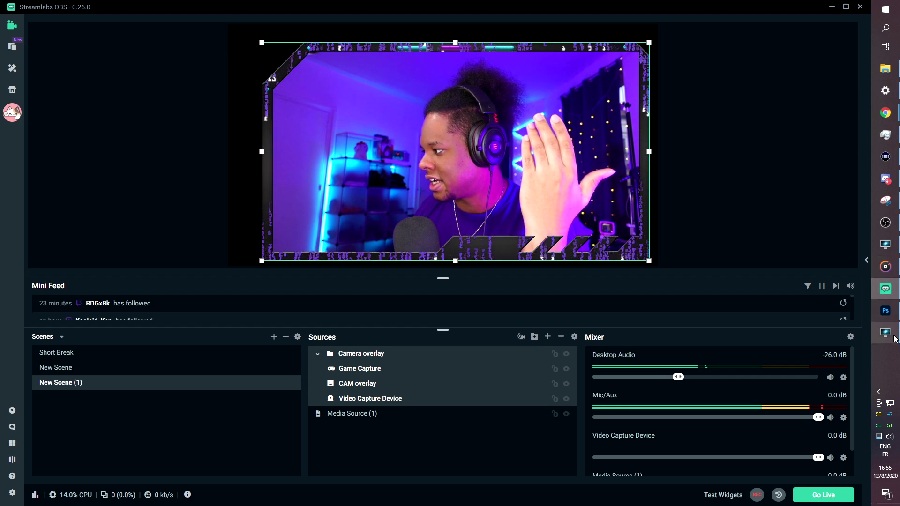
Step: Check the Plane9 scenes, then bring up Groove Music beside Streamlabs OBS
{"action": "left_click", "coordinate": [892, 252]}
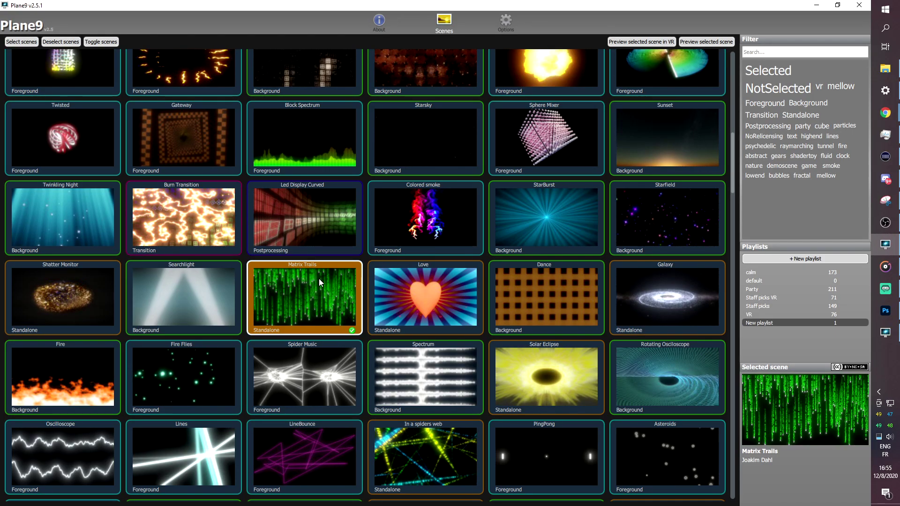
{"action": "scroll", "coordinate": [316, 277], "scroll_direction": "up", "scroll_amount": 7}
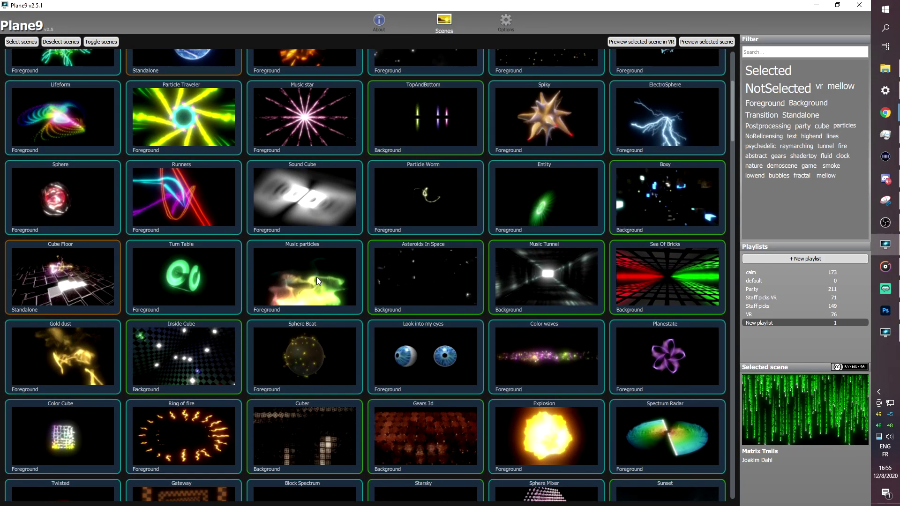
{"action": "scroll", "coordinate": [316, 277], "scroll_direction": "up", "scroll_amount": 3}
{"action": "scroll", "coordinate": [316, 277], "scroll_direction": "down", "scroll_amount": 10}
{"action": "left_click", "coordinate": [889, 292]}
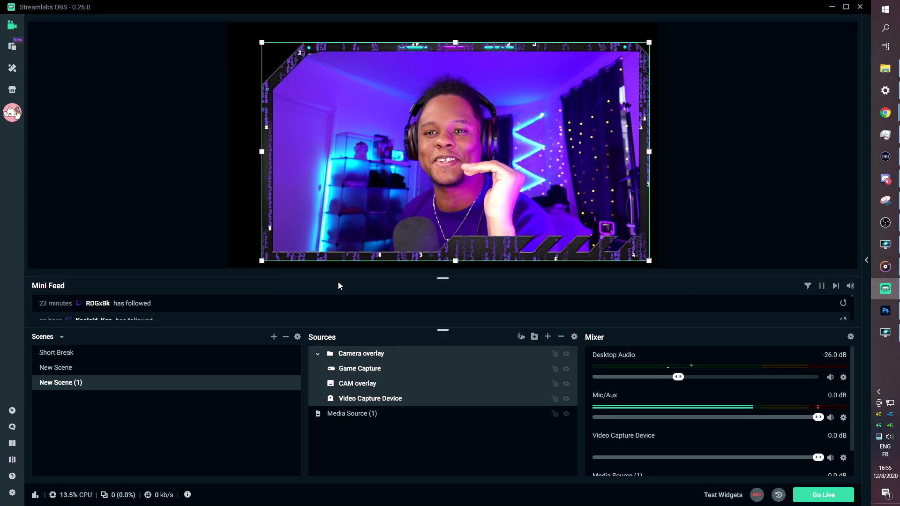
{"action": "left_click", "coordinate": [886, 267]}
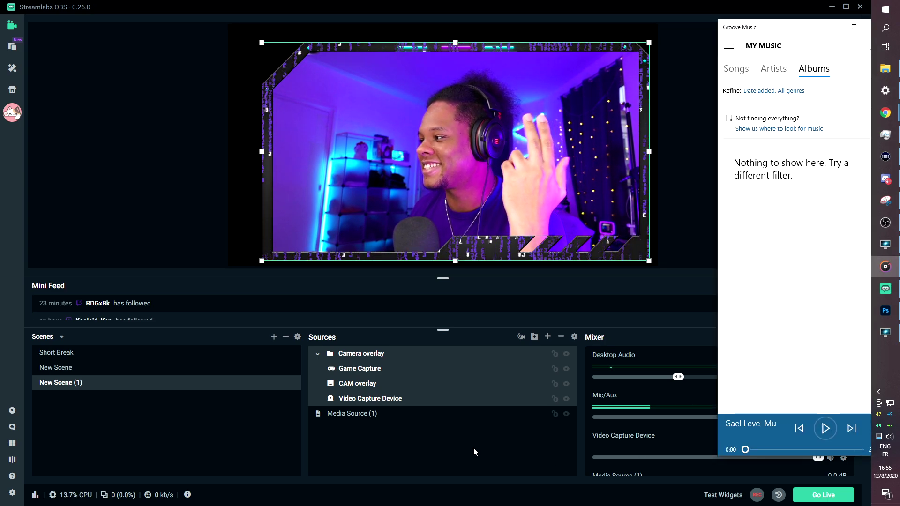
{"action": "mouse_move", "coordinate": [883, 232]}
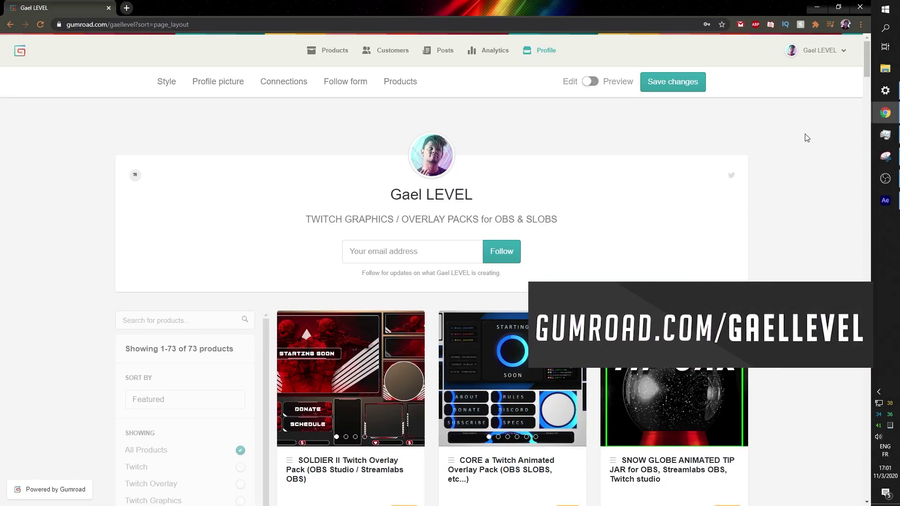
Step: Scroll the Gumroad product grid down to the WIPE Stinger Transition and Stinger Transition MEGA Pack listings
{"action": "scroll", "coordinate": [806, 138], "scroll_direction": "down", "scroll_amount": 10}
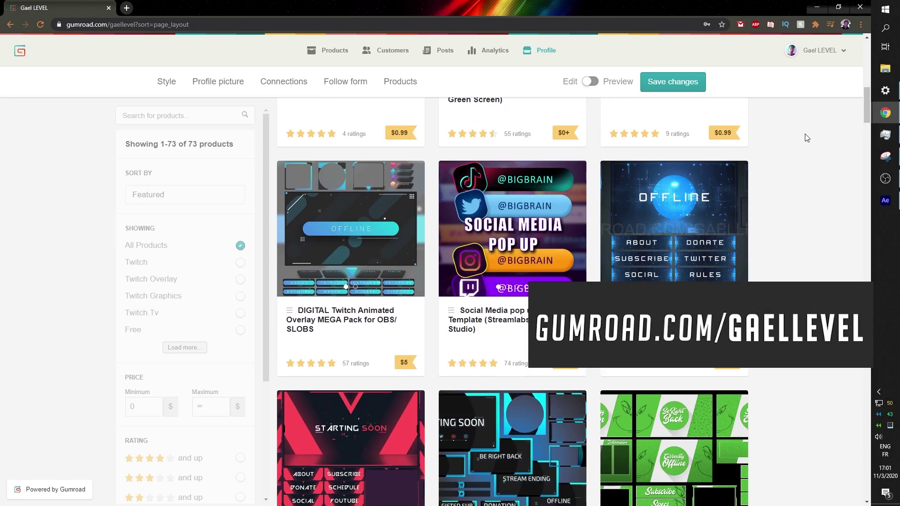
{"action": "scroll", "coordinate": [805, 138], "scroll_direction": "down", "scroll_amount": 12}
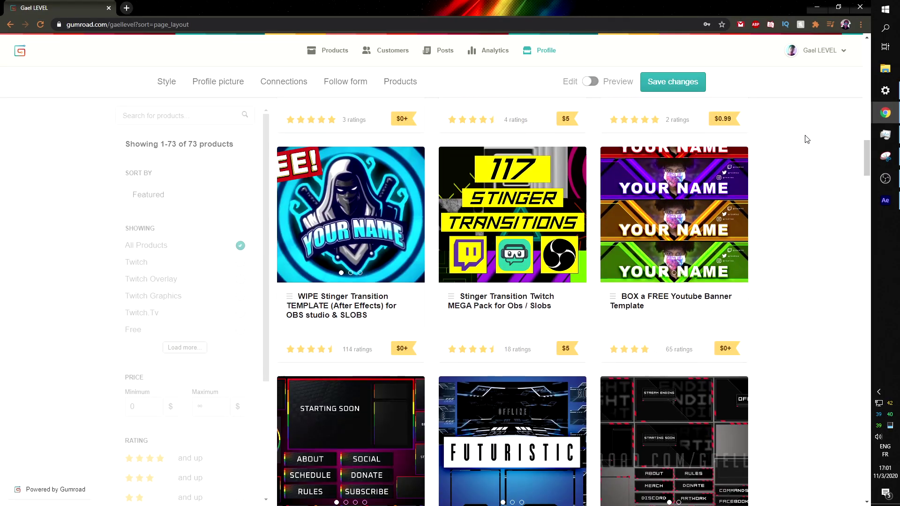